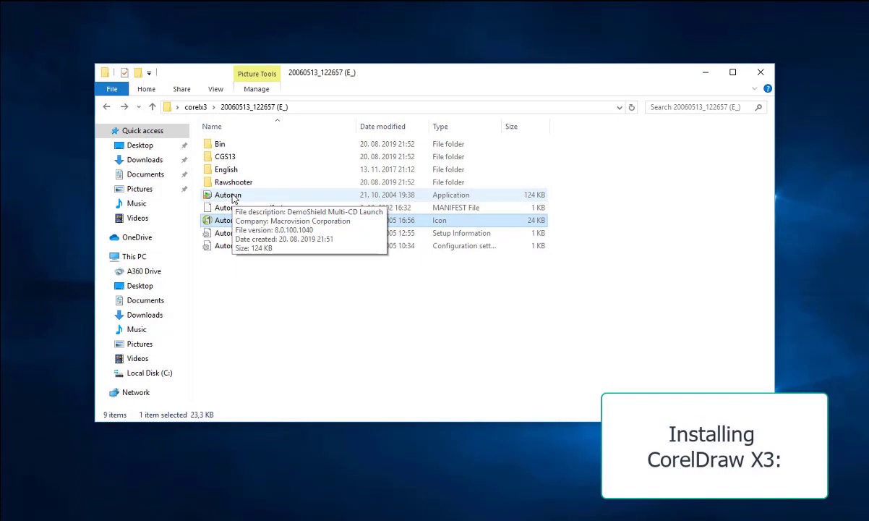
From the autorun, install CorelDRAW Graphics Suite X3 in English (United States) and reach the serial page
double_click(230, 195)
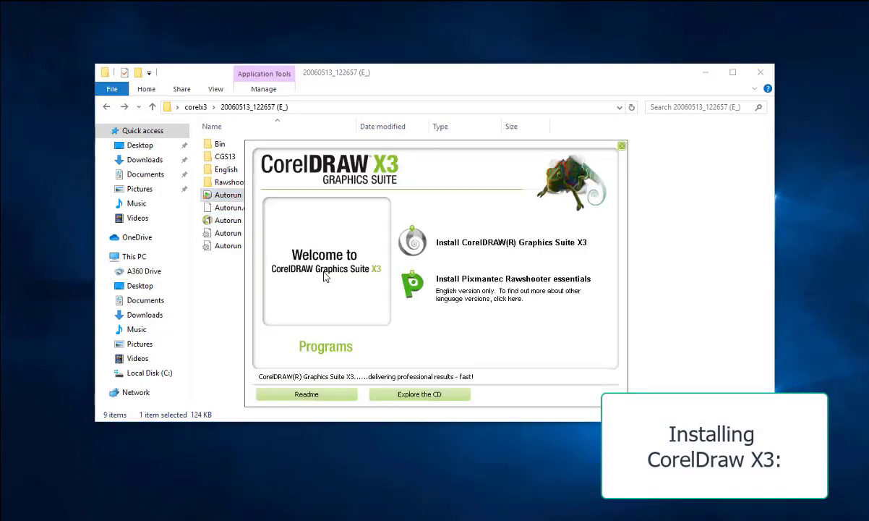
left_click(481, 246)
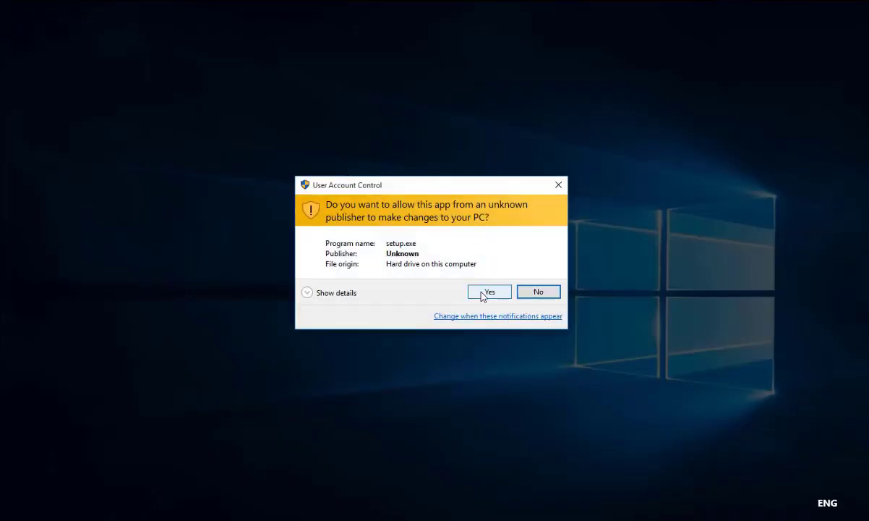
left_click(487, 292)
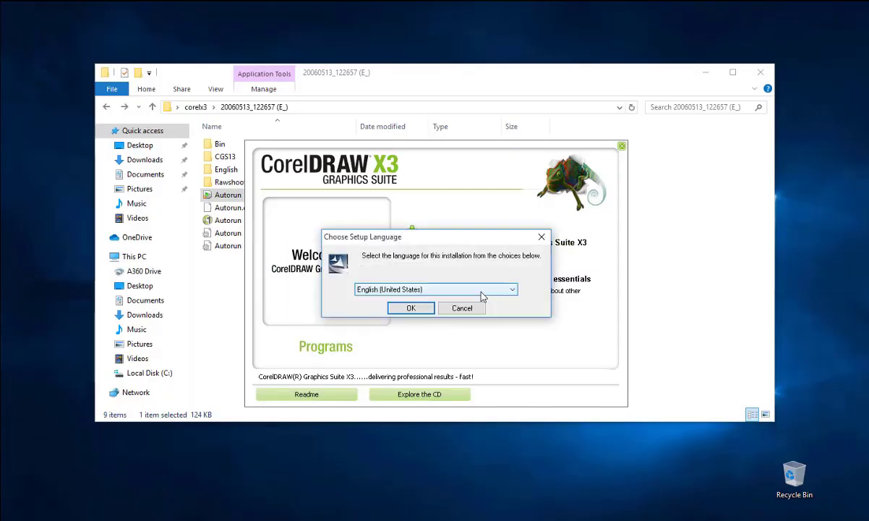
left_click(408, 309)
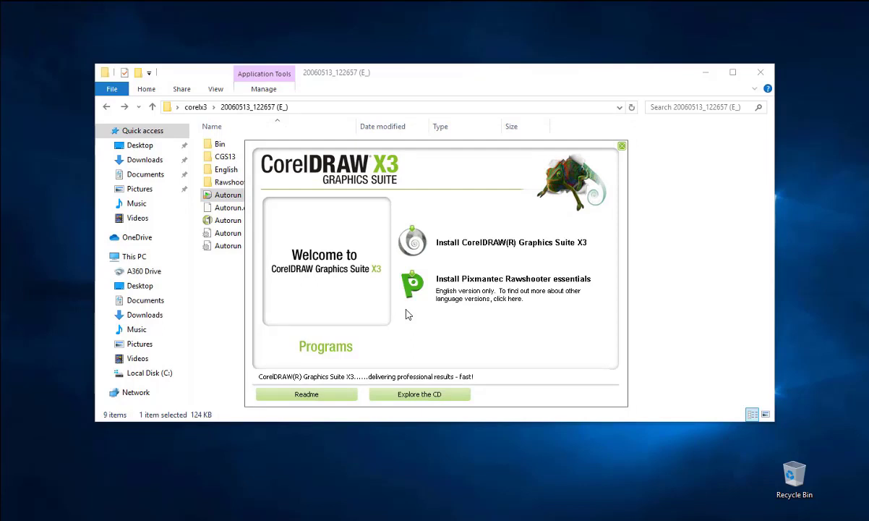
key("Return")
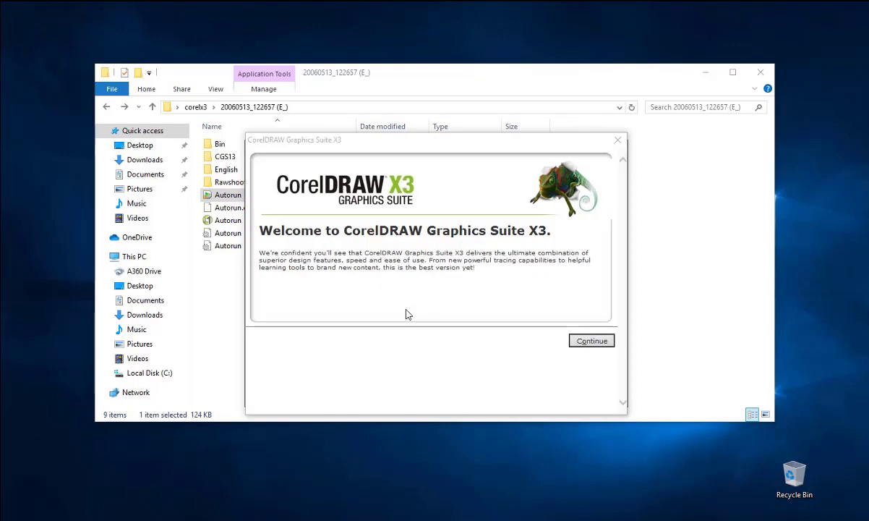
left_click(586, 344)
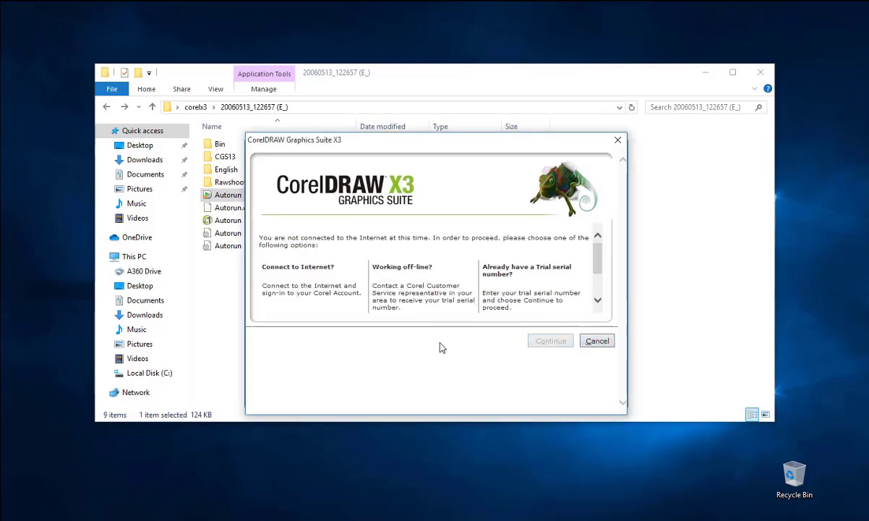
left_click_drag(599, 266, 596, 304)
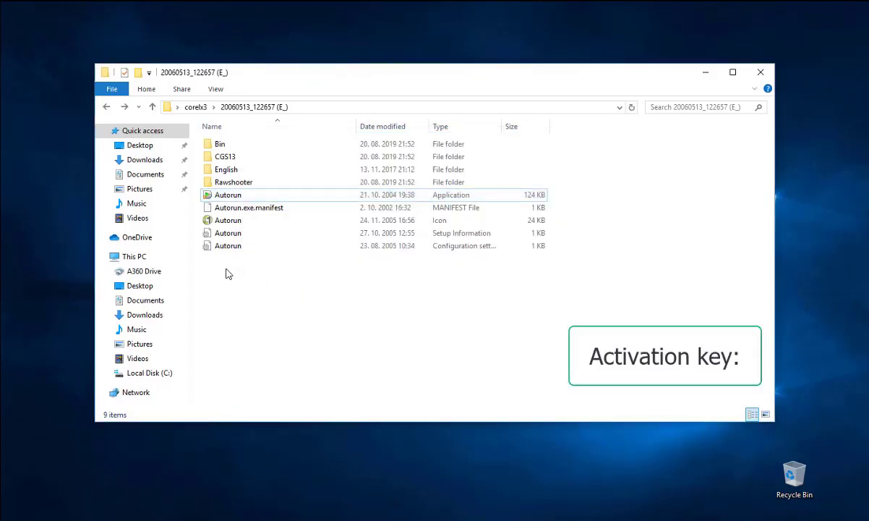
Run the keygen from the Key Code folder and copy its serial number
left_click(107, 107)
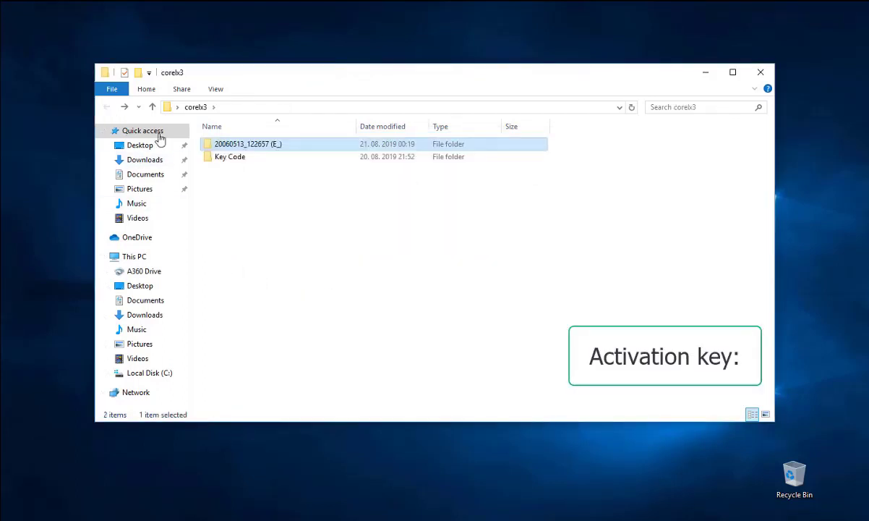
double_click(235, 160)
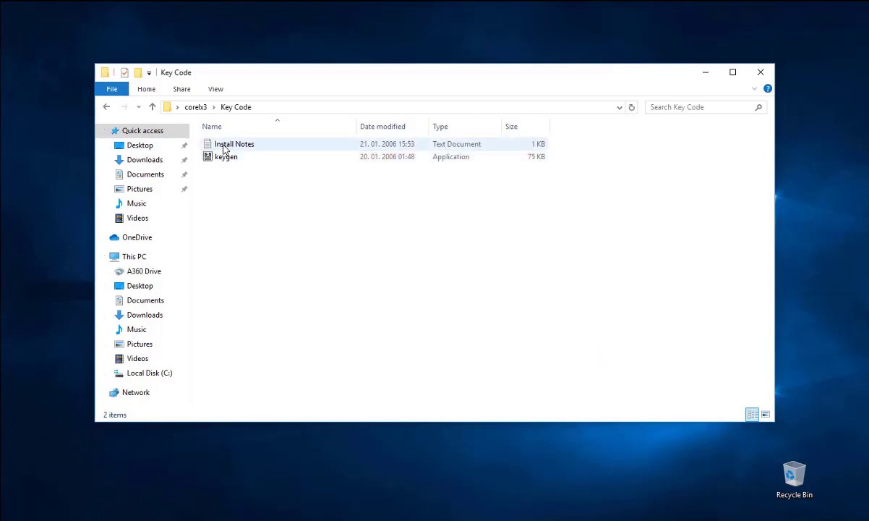
double_click(226, 159)
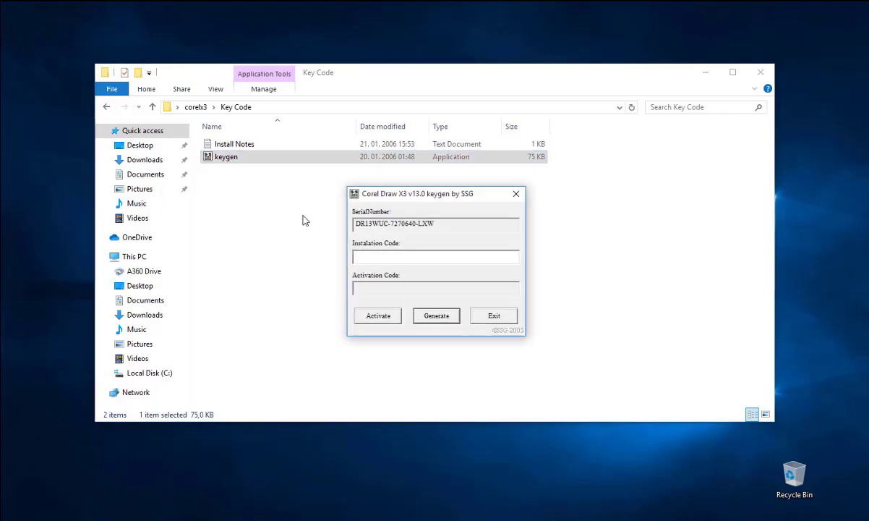
left_click_drag(442, 225, 335, 224)
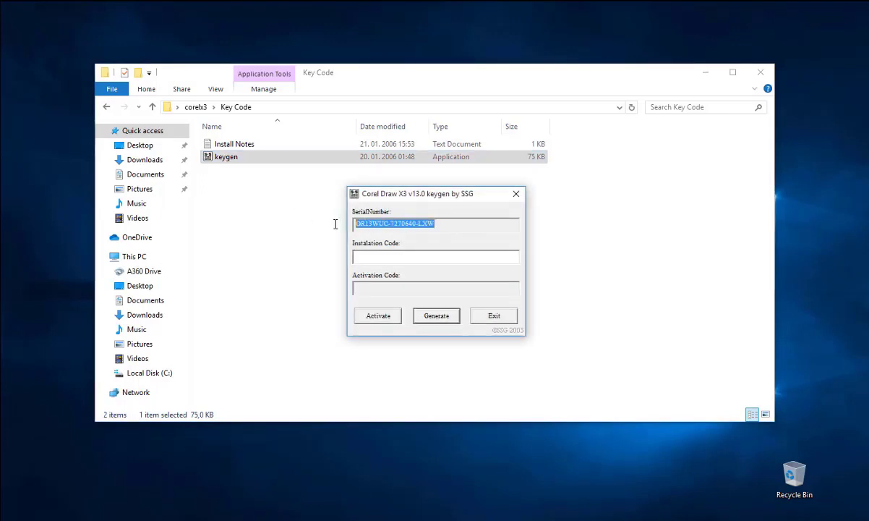
right_click(367, 225)
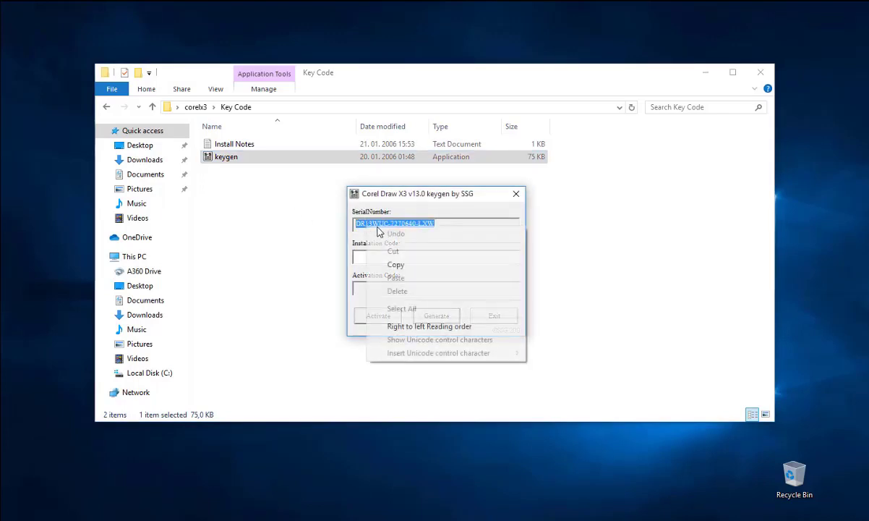
left_click(397, 264)
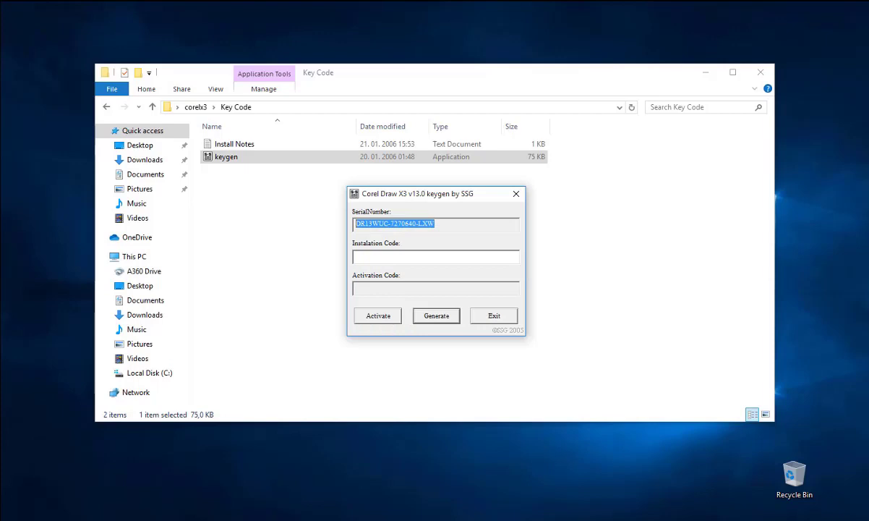
Paste the copied serial into the installer's trial serial field and continue
left_click(268, 519)
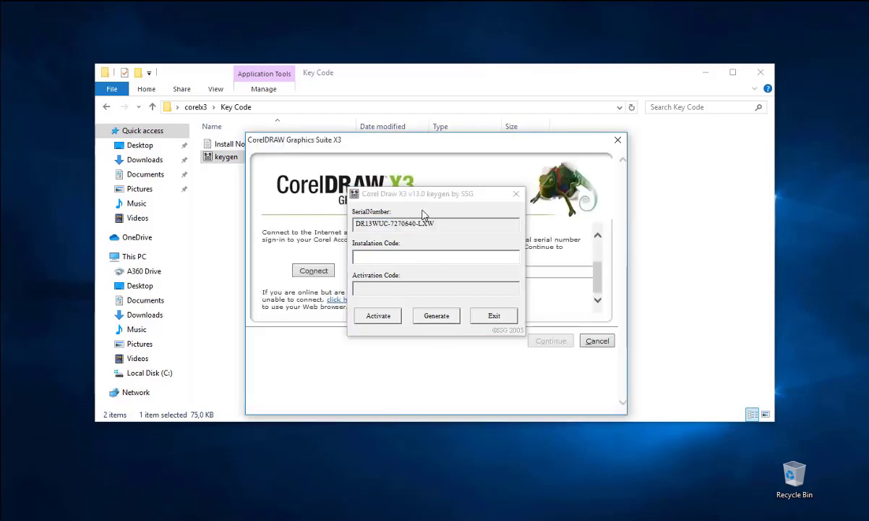
left_click_drag(426, 200, 750, 42)
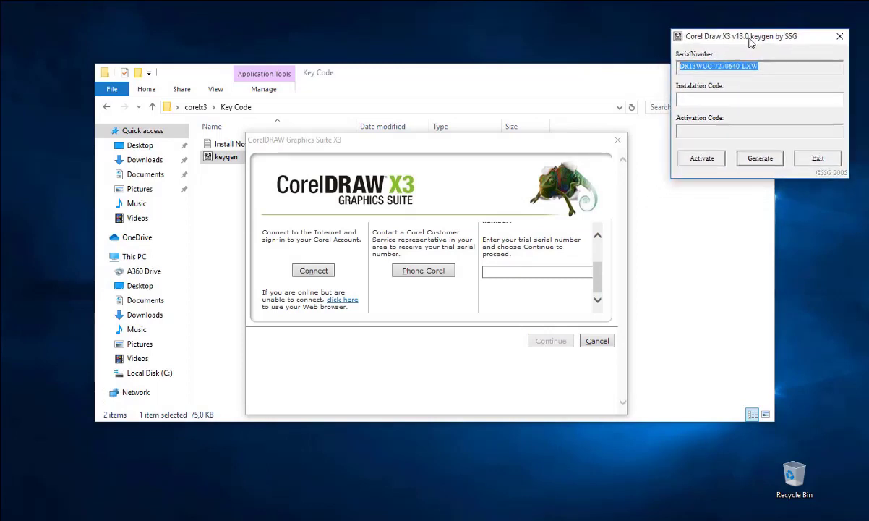
left_click(507, 269)
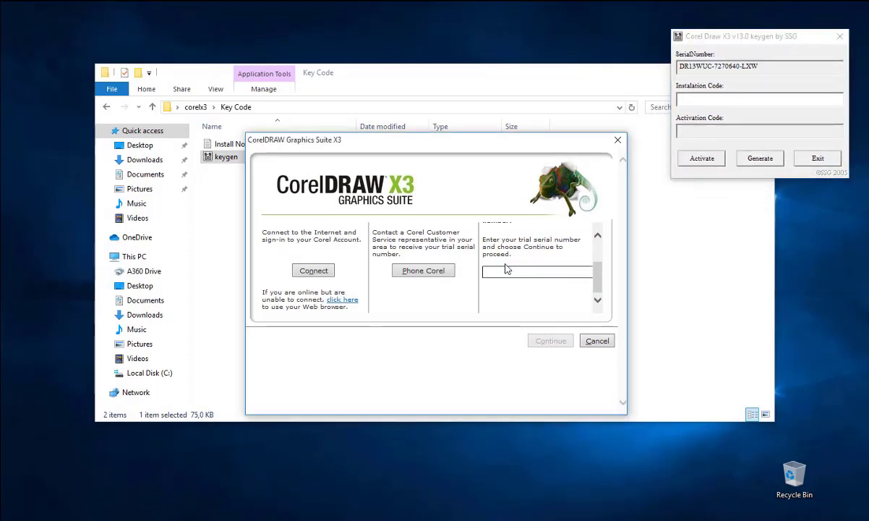
key("ctrl+v")
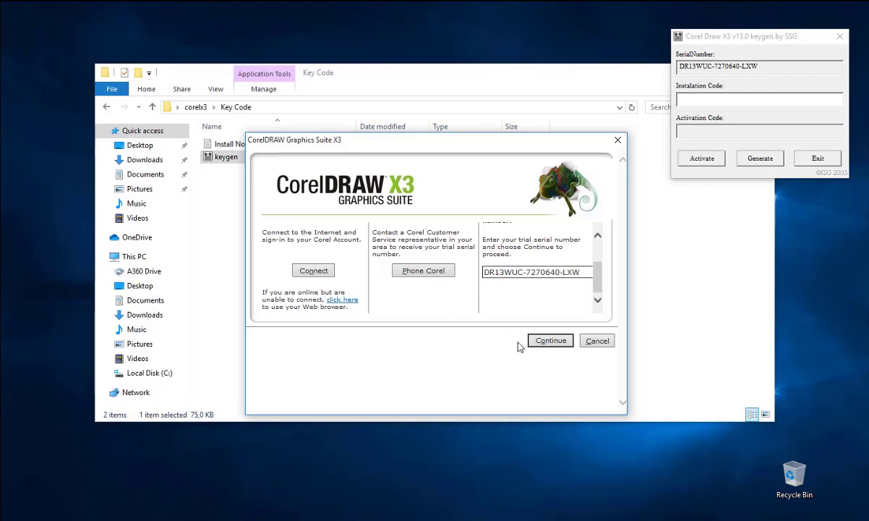
left_click(551, 341)
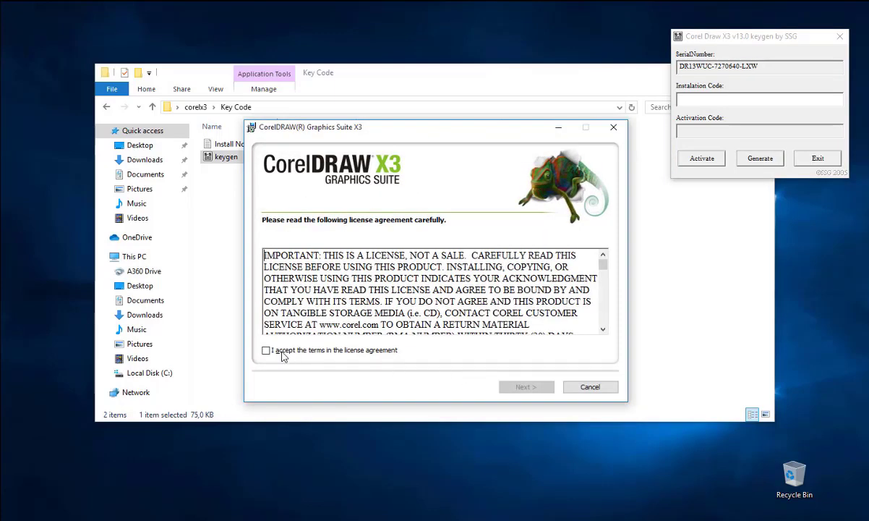
Accept the license agreement and keep the default user information
left_click(267, 350)
left_click(528, 388)
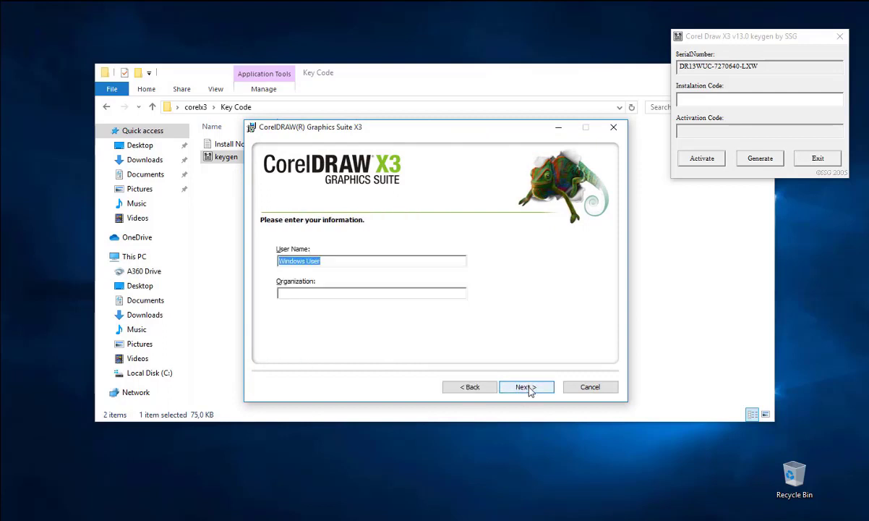
left_click(528, 389)
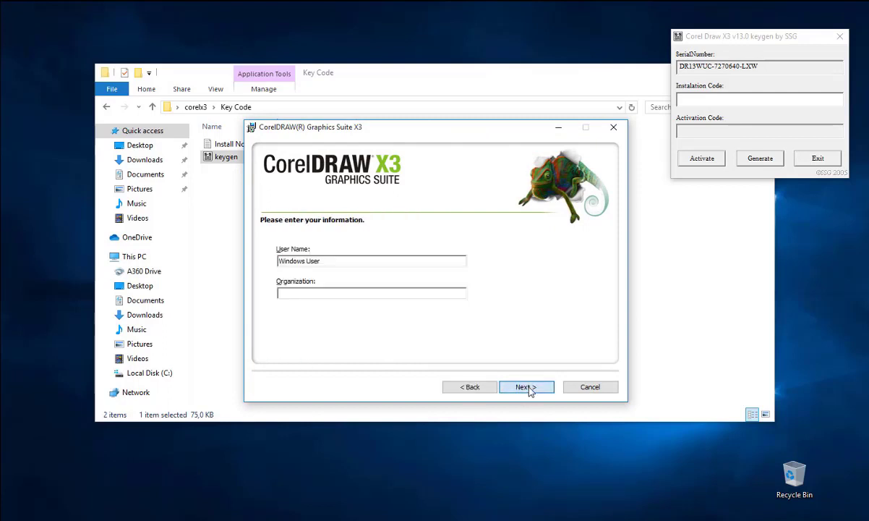
Install only CorelDRAW X3, excluding PHOTO-PAINT X3 and CAPTURE X3, then finish the wizard
left_click(309, 276)
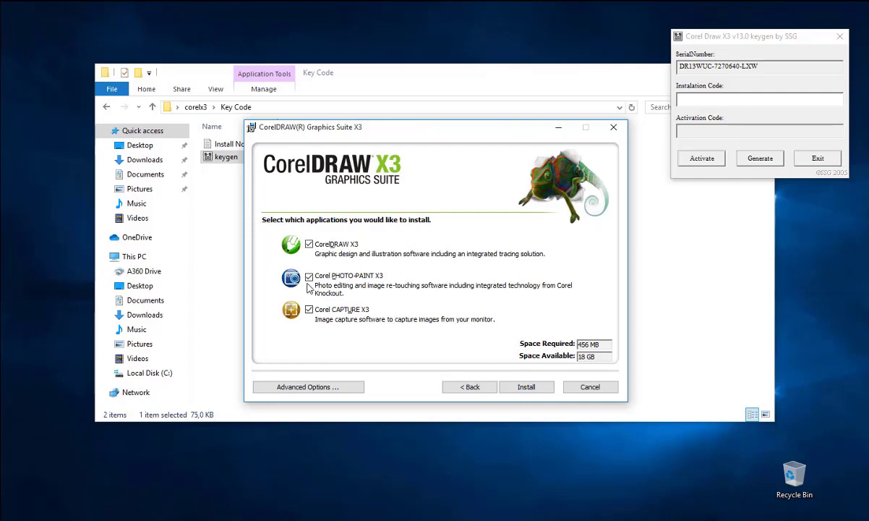
left_click(309, 310)
left_click(526, 386)
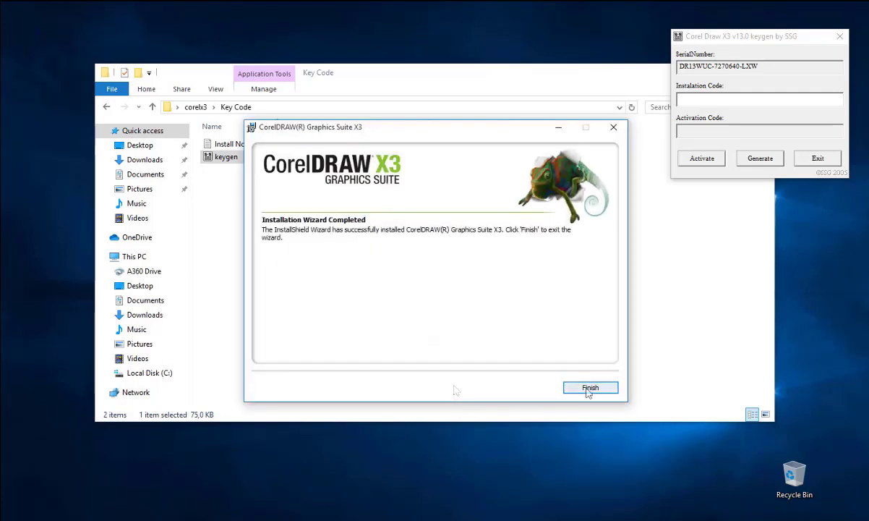
left_click(589, 388)
Reposition the keygen window and make the Explorer window narrower
left_click_drag(765, 43, 845, 61)
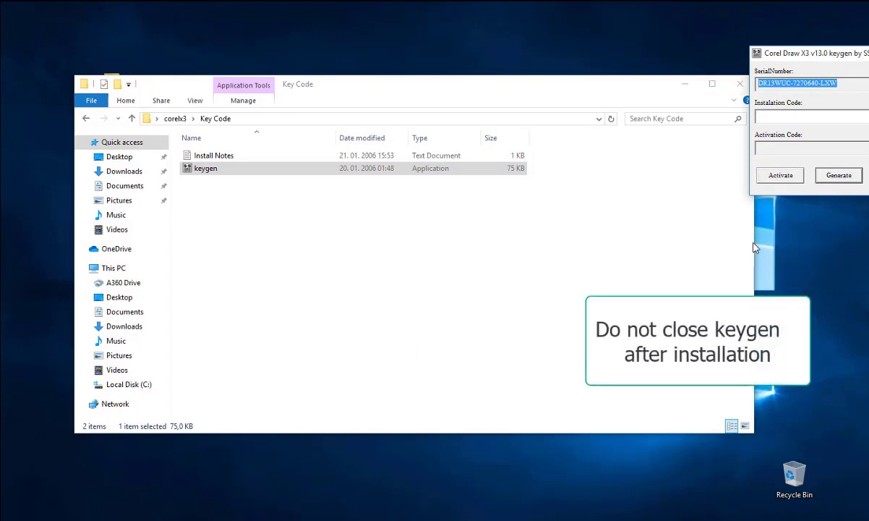
left_click_drag(753, 235, 579, 232)
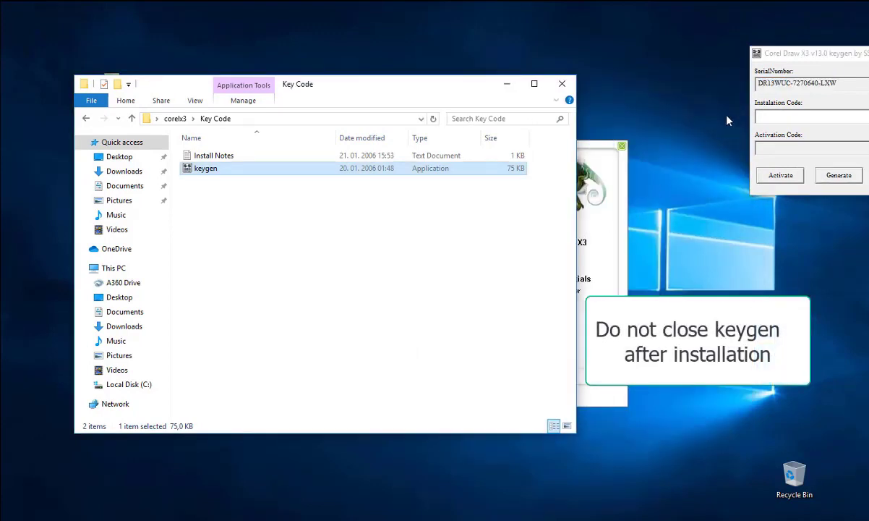
left_click_drag(784, 58, 679, 78)
key("ctrl+c")
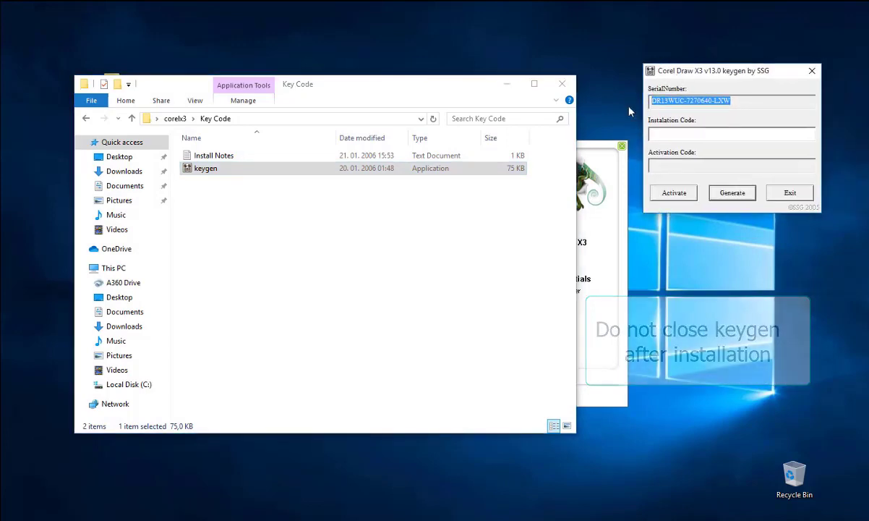
Close Explorer and bring up CorelDRAW X3's options in the expanded Graphics Suite X3 Start folder
left_click(562, 88)
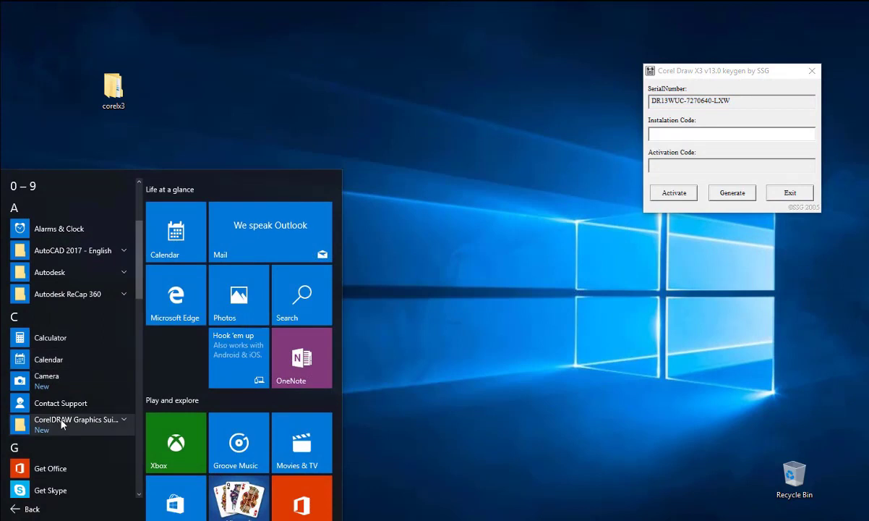
left_click(72, 420)
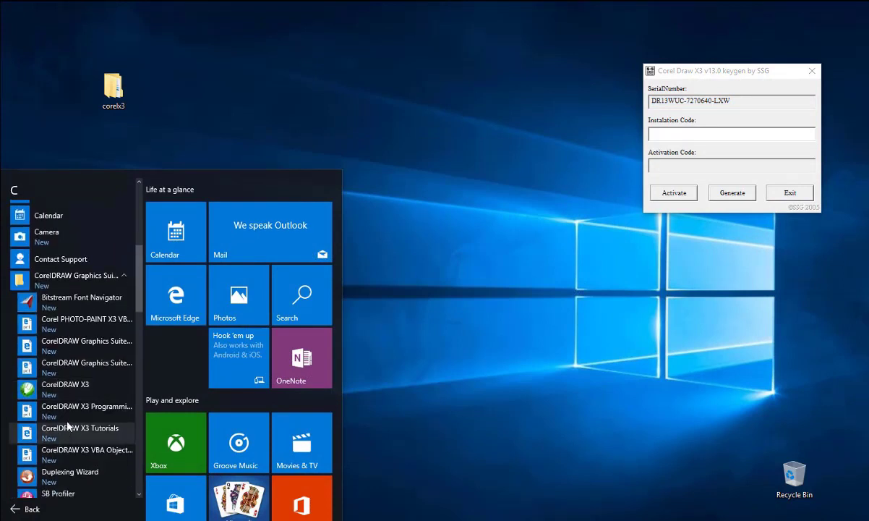
right_click(61, 391)
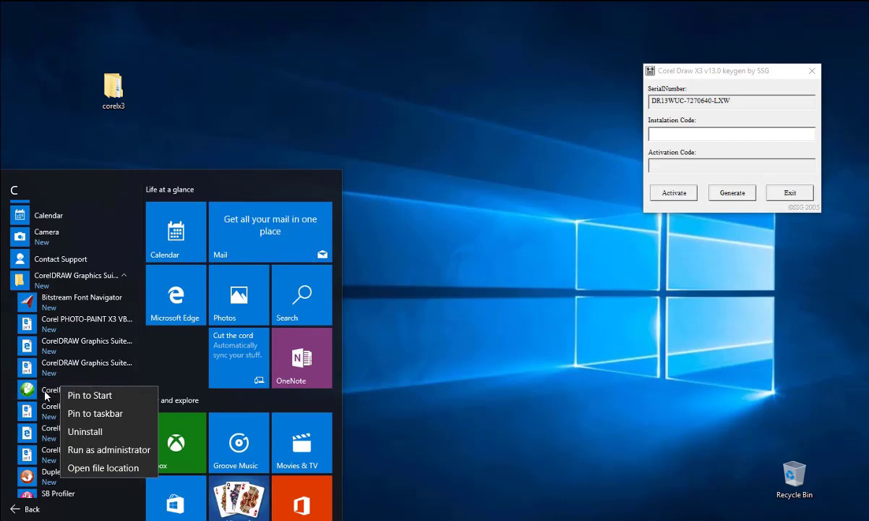
Run CorelDRAW X3 as administrator and choose to activate an already purchased copy
left_click(81, 450)
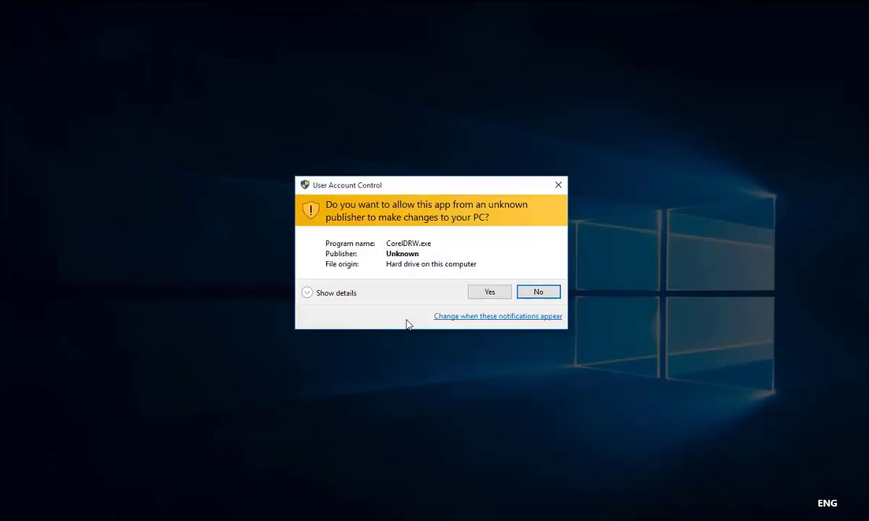
left_click(491, 293)
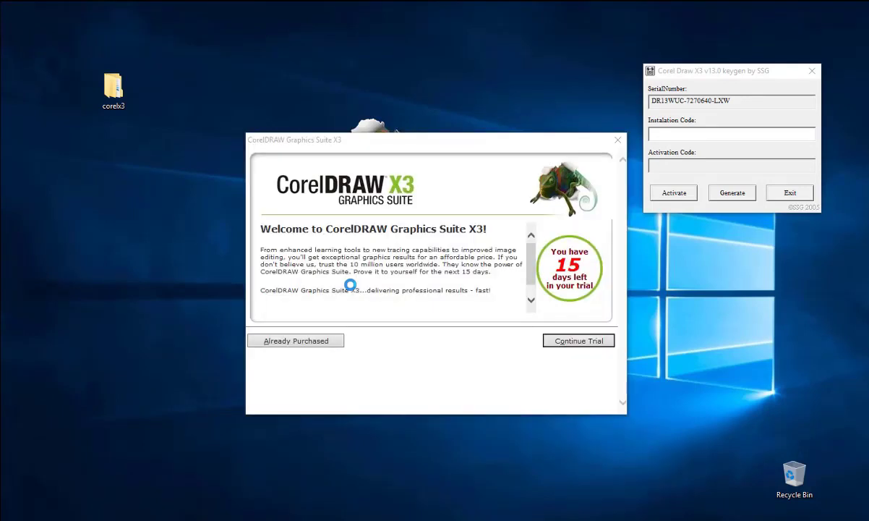
left_click(307, 343)
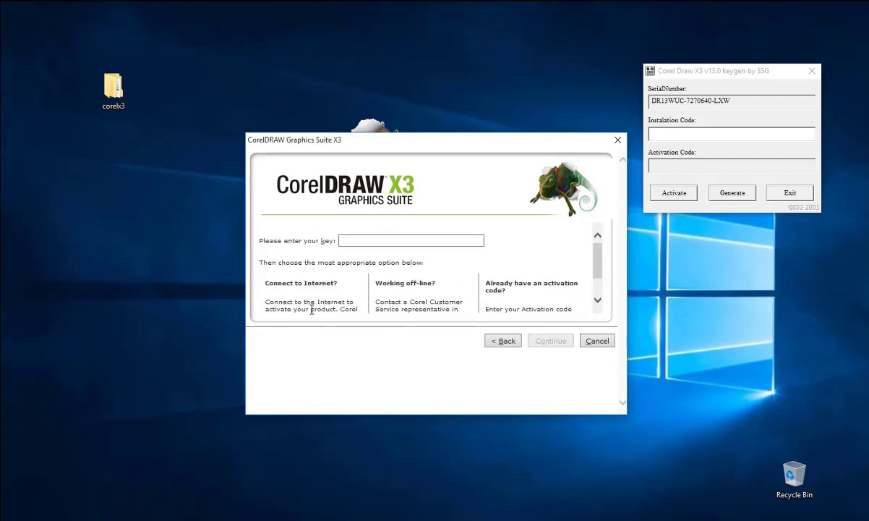
scroll(595, 252, "down", 2)
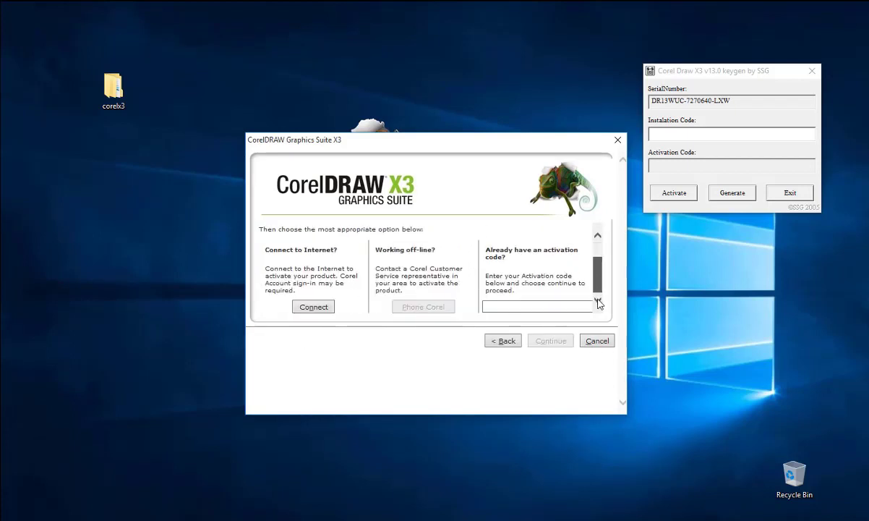
scroll(600, 275, "up", 2)
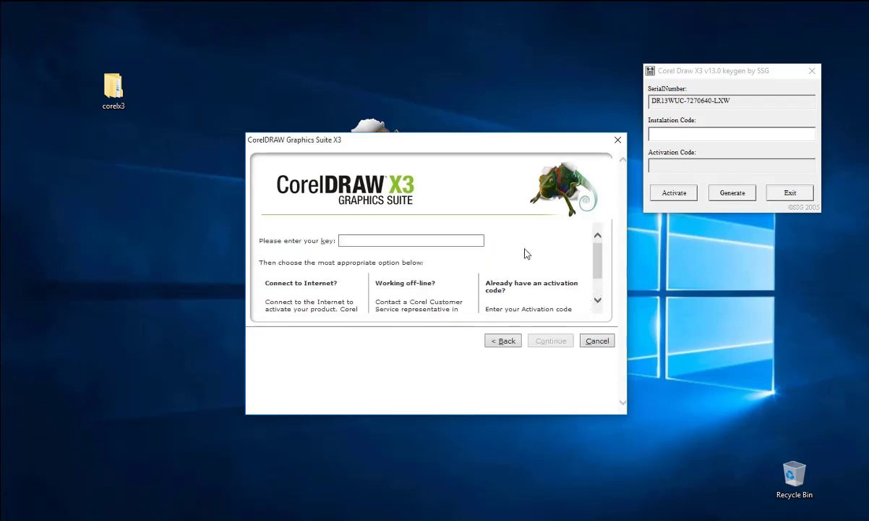
Paste the product key and choose offline activation by phone to show the installation code
left_click(416, 243)
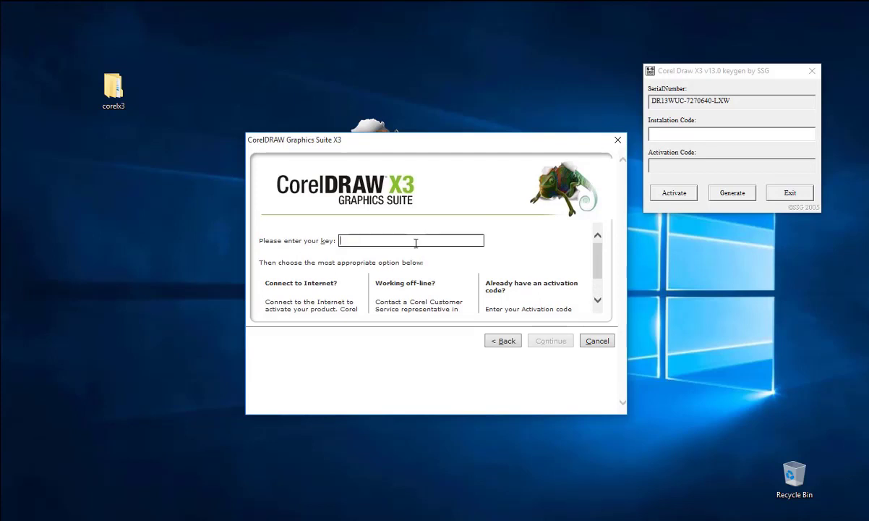
key("ctrl+v")
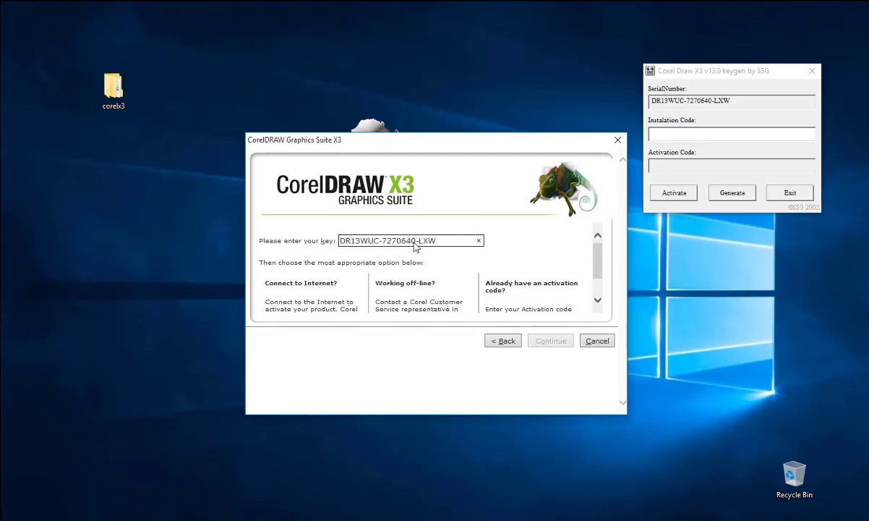
scroll(597, 292, "down", 2)
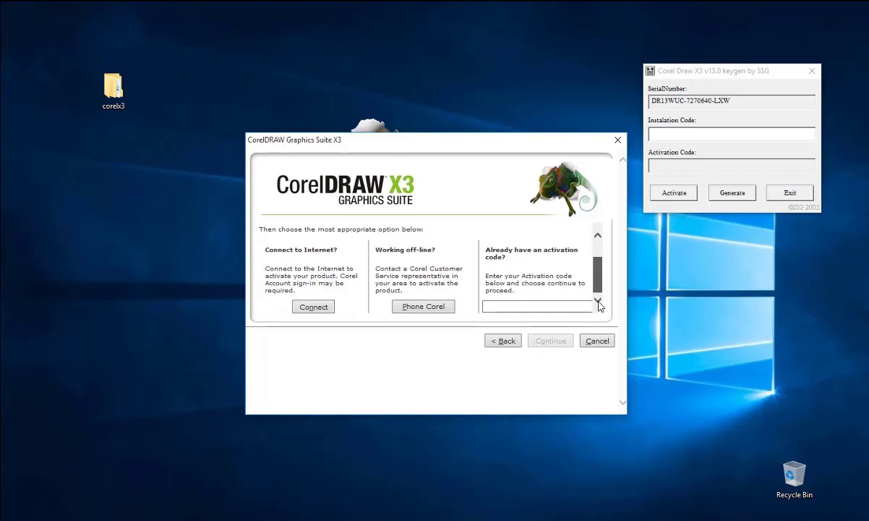
left_click(423, 306)
scroll(597, 292, "down", 2)
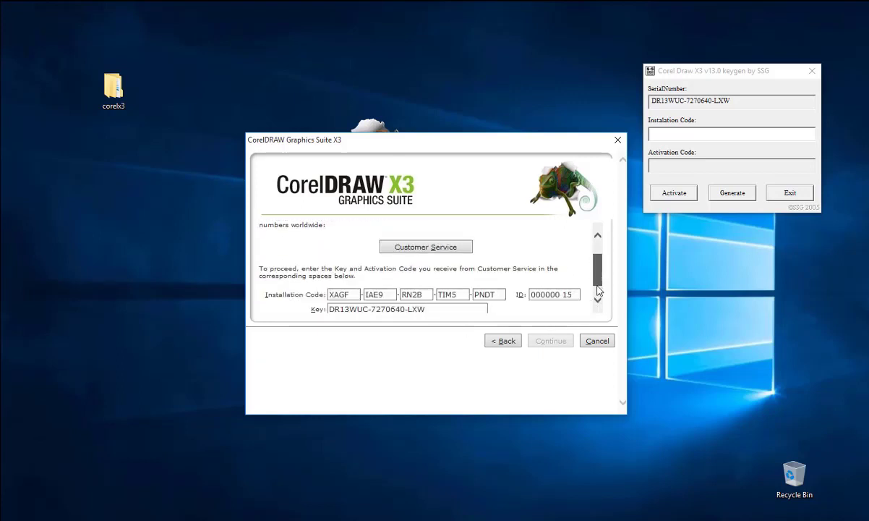
Enter CorelDRAW's installation code into the keygen, generate the activation code and select it
left_click(661, 132)
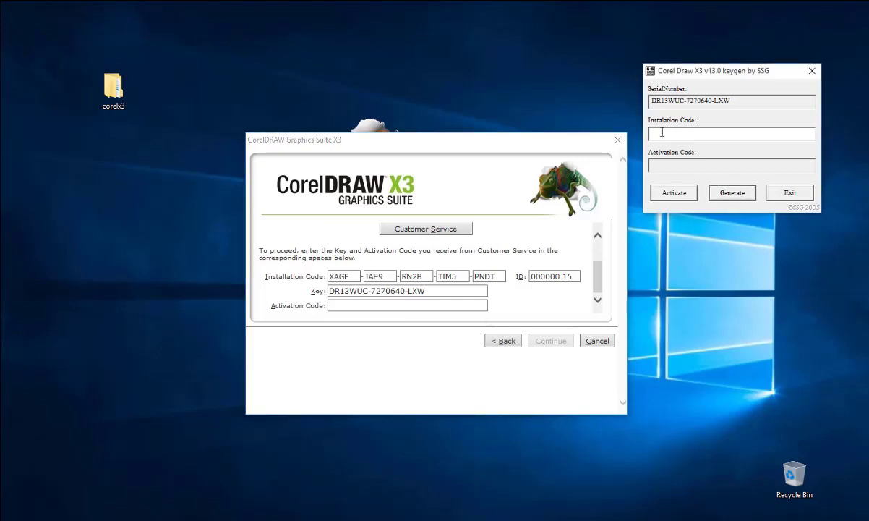
type("XAGFIAE9RN2BTIM5PNDT")
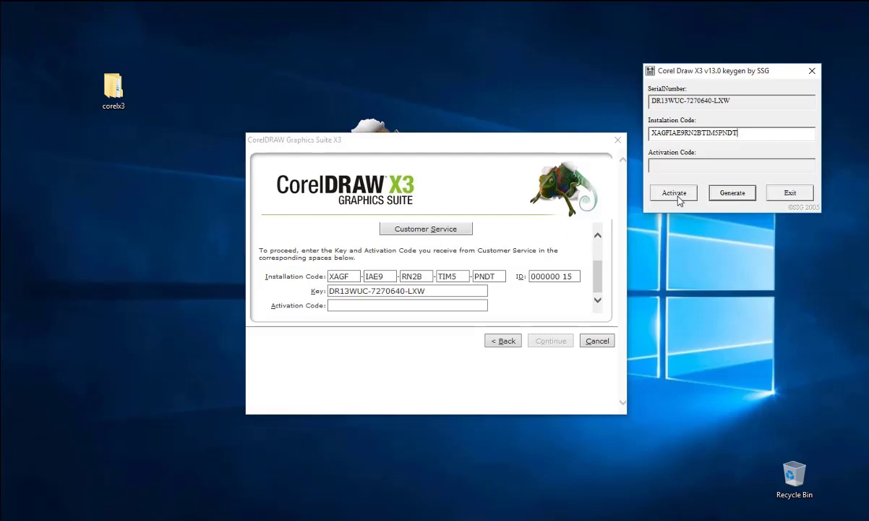
left_click(674, 193)
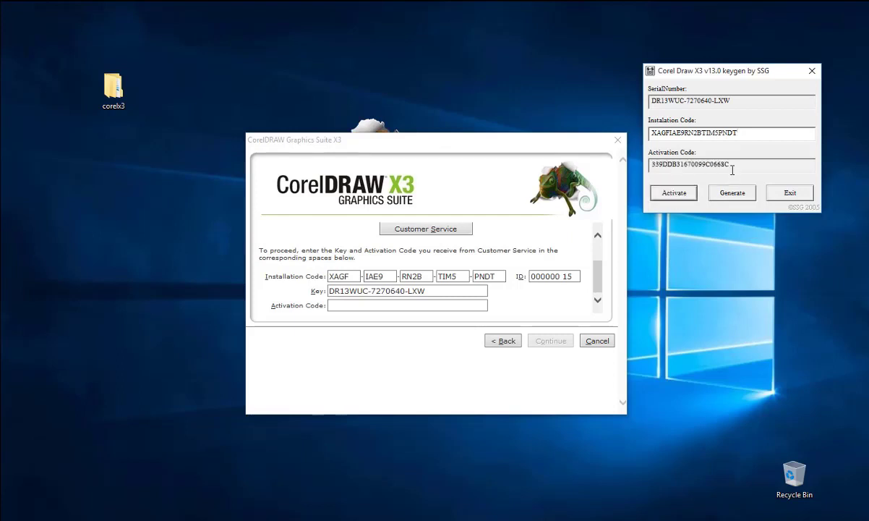
left_click_drag(729, 167, 631, 175)
right_click(664, 166)
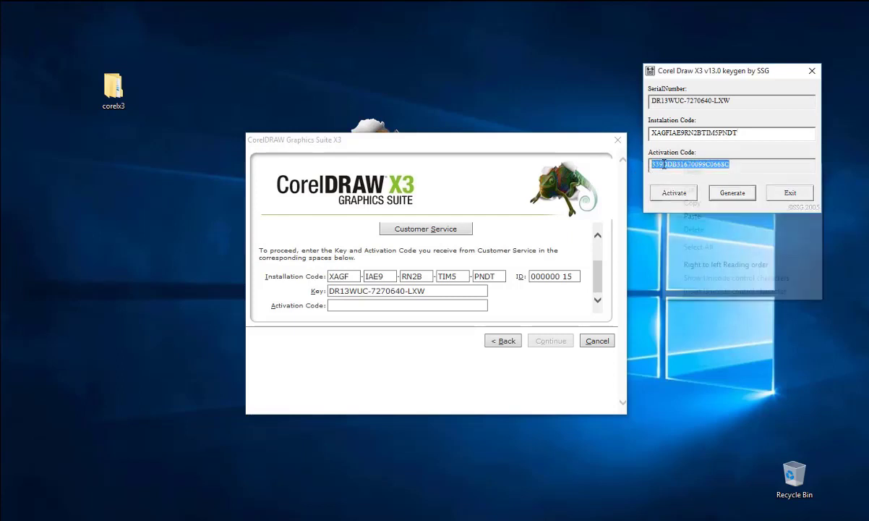
Paste the generated activation code into CorelDRAW's Activation Code field and complete activation
left_click(688, 205)
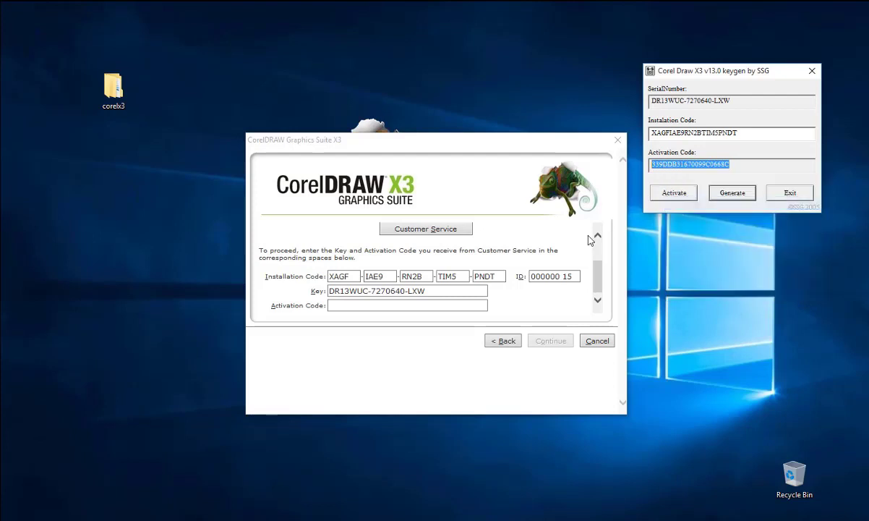
left_click(340, 306)
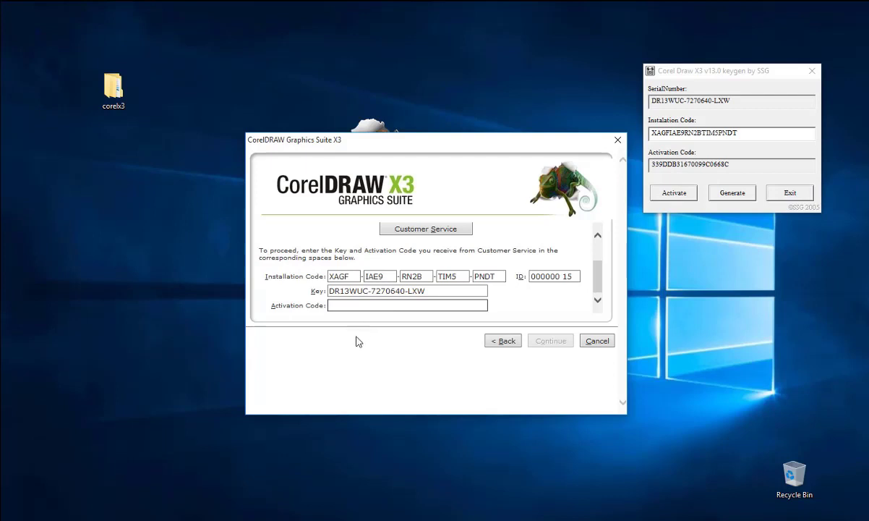
key("ctrl+v")
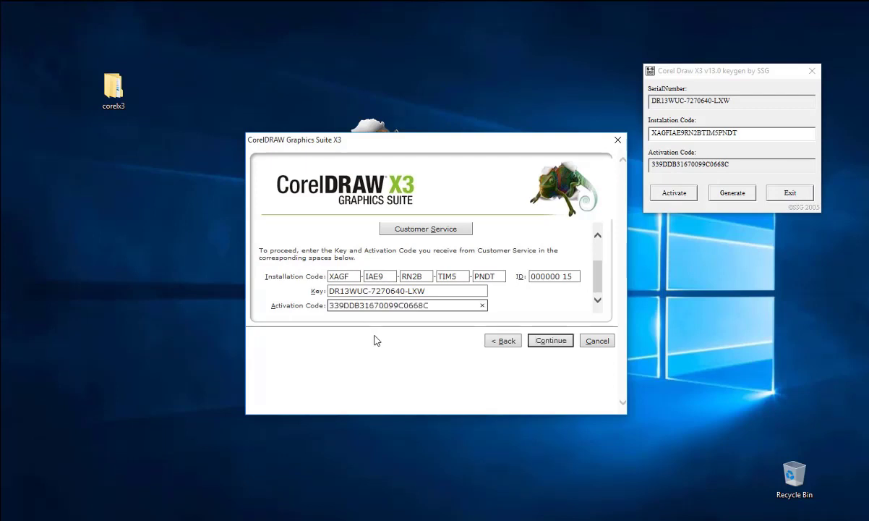
left_click(552, 341)
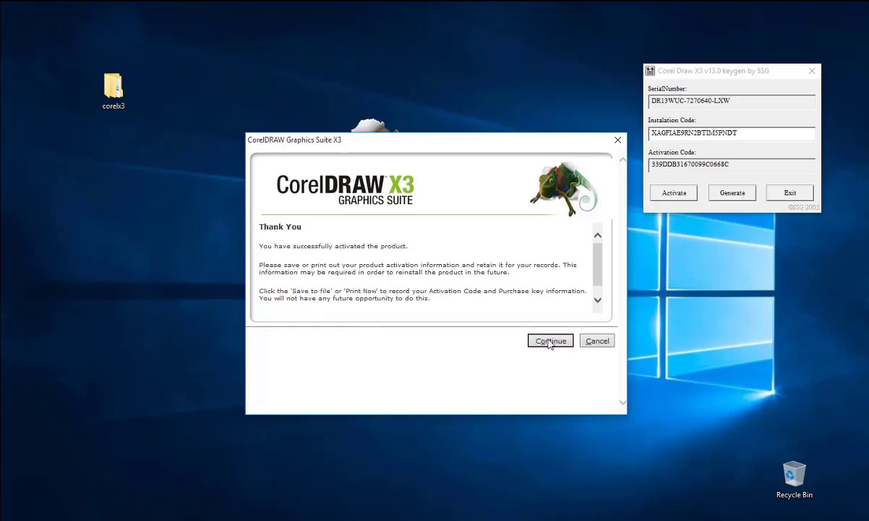
left_click(550, 341)
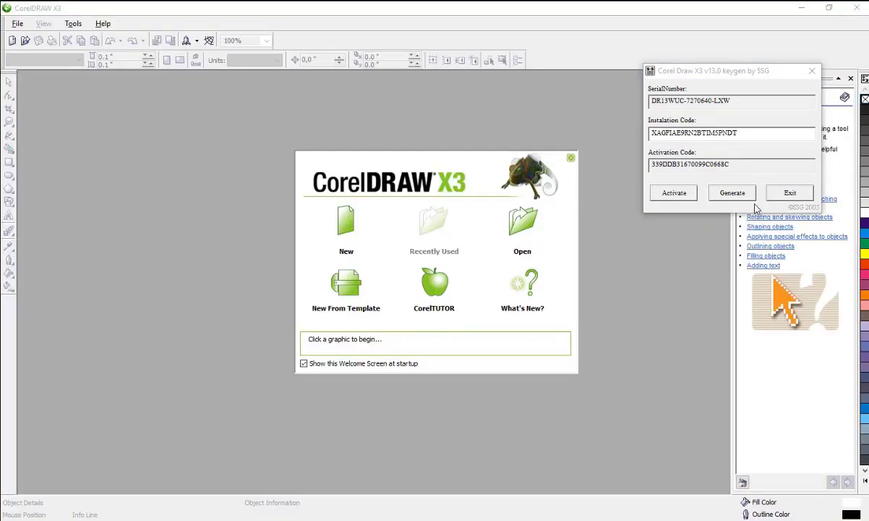
Exit the keygen, open a new blank A4 document, close Hints, then close CorelDRAW
left_click(788, 193)
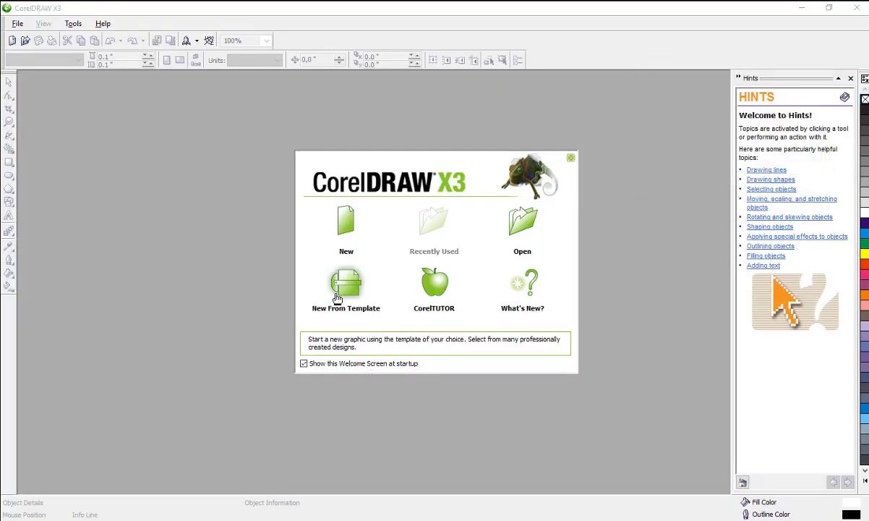
left_click(355, 238)
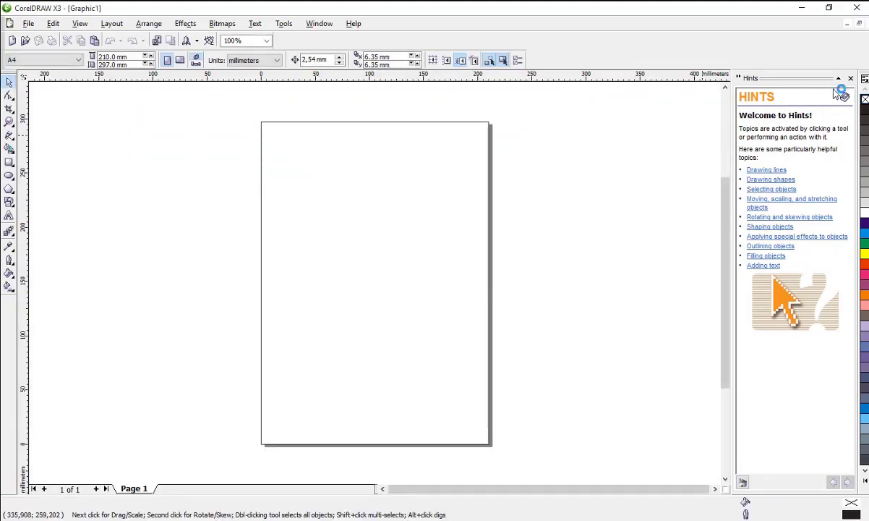
left_click(850, 79)
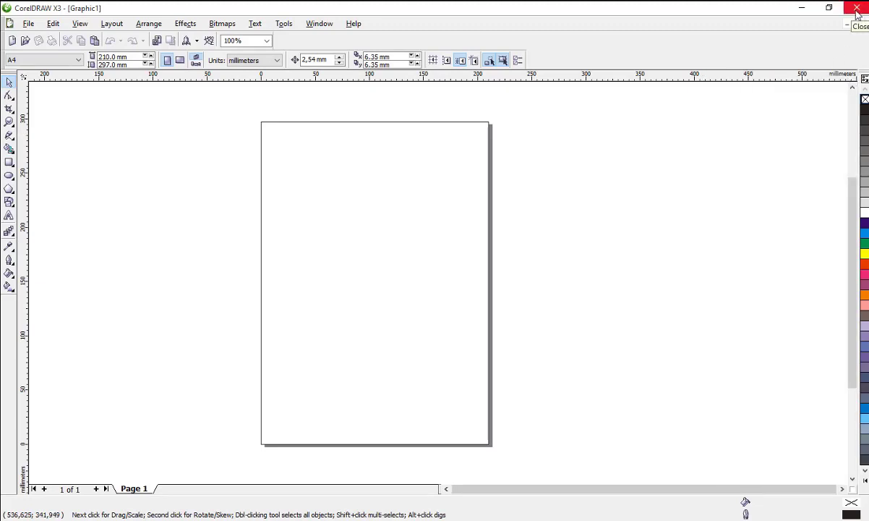
left_click(858, 13)
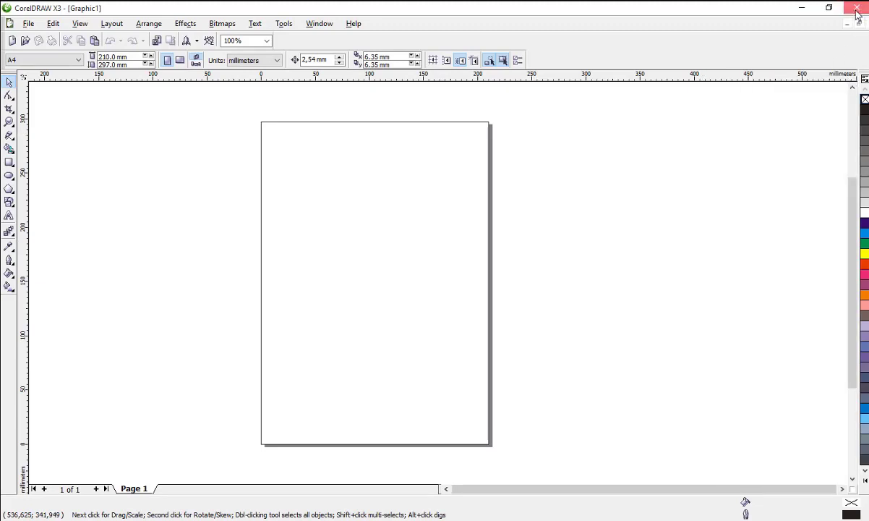
key("super")
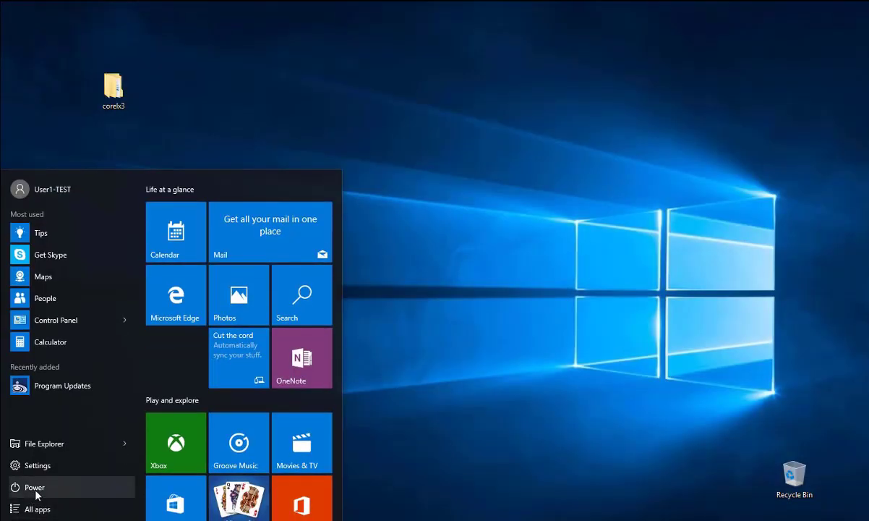
Restart Windows from the Start menu's Power options
left_click(36, 488)
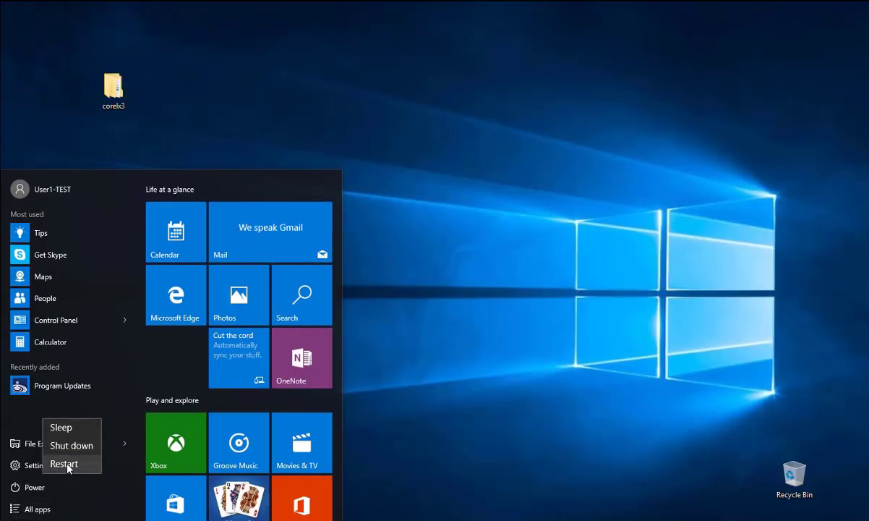
left_click(64, 460)
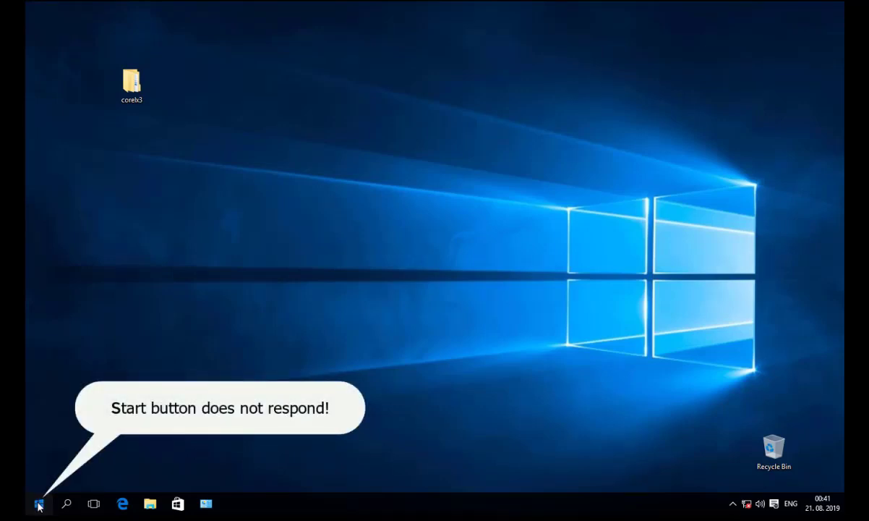
Toggle Task View on and off, and open File Explorer with Win+E
left_click(93, 506)
left_click(93, 506)
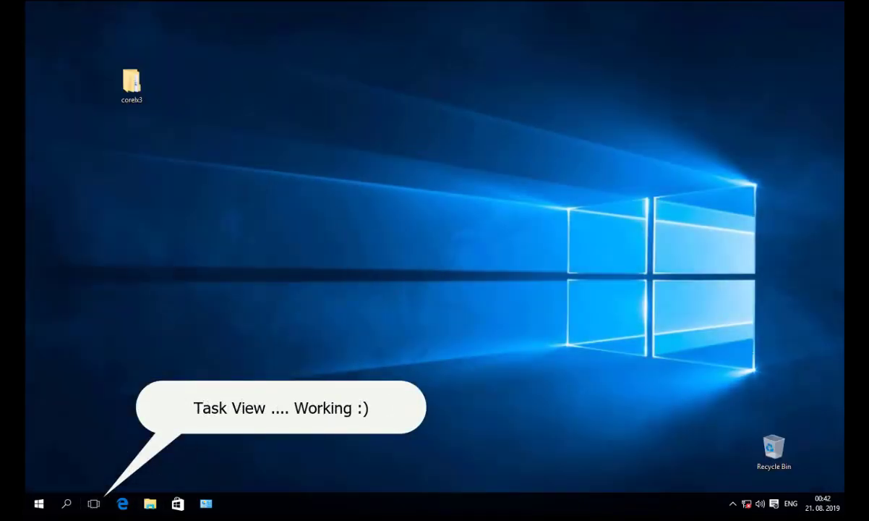
key("super+e")
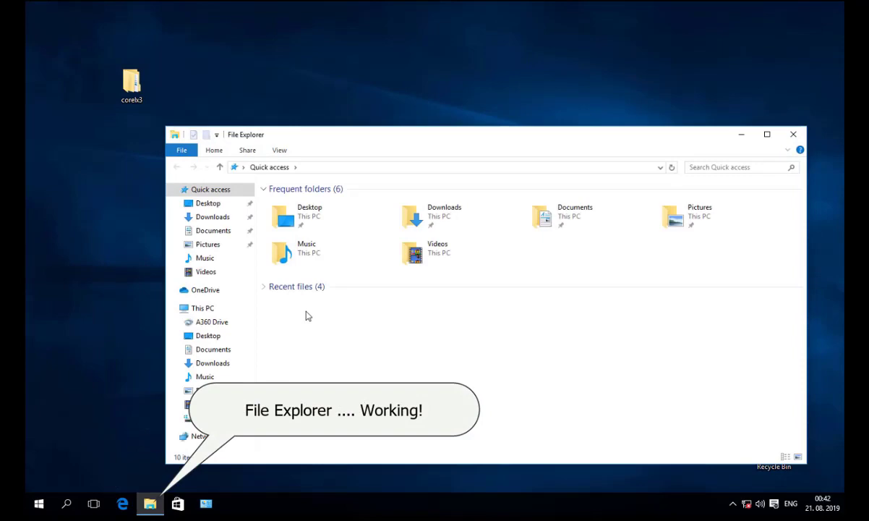
left_click(94, 509)
left_click(94, 509)
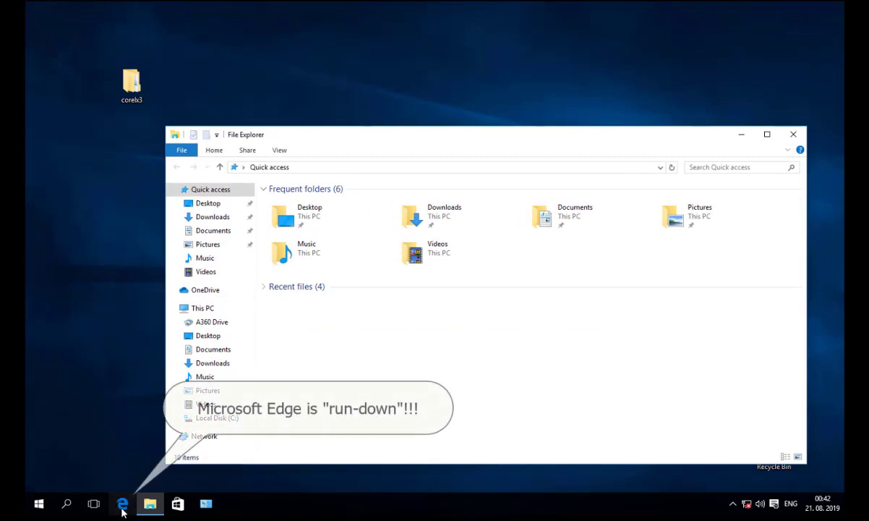
Try launching Edge and the Microsoft Store, close File Explorer, and reveal the hidden tray icons
left_click(123, 506)
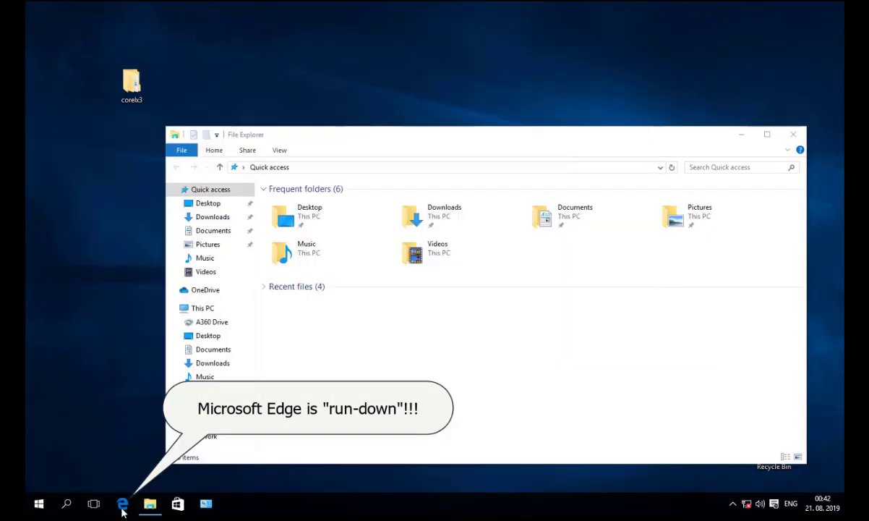
left_click(123, 508)
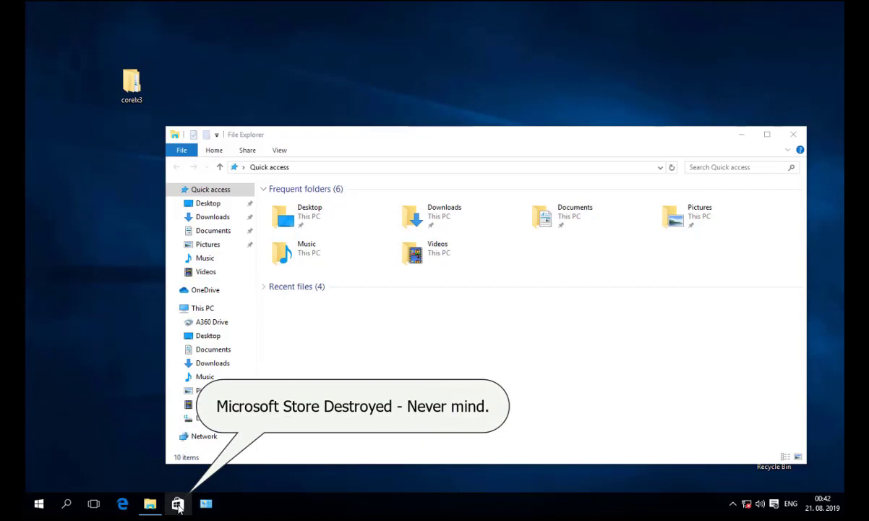
left_click(178, 506)
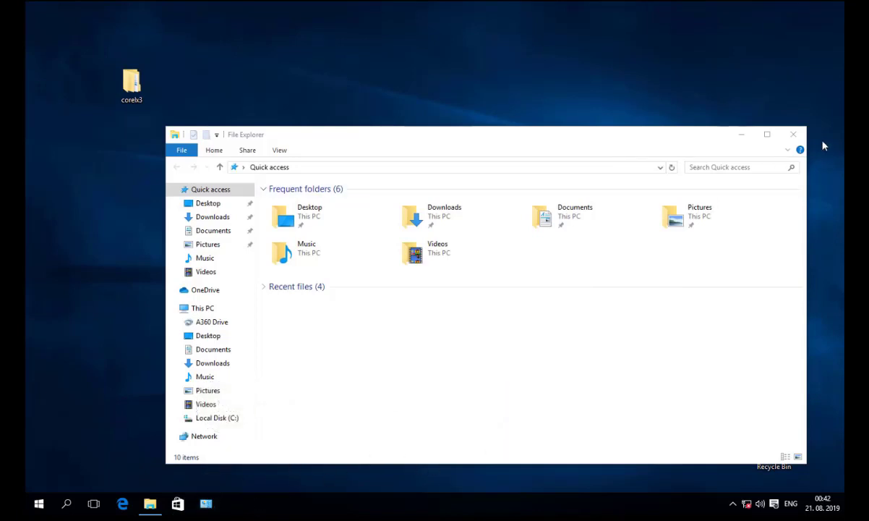
left_click(793, 133)
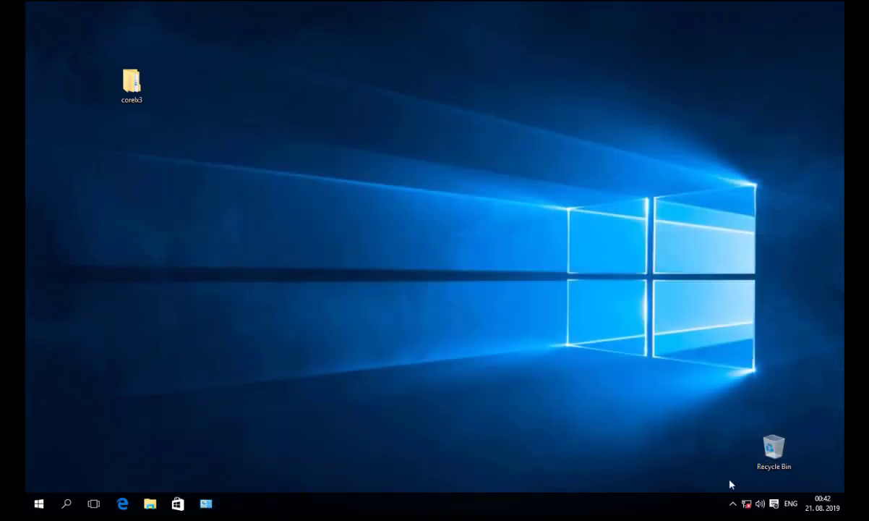
left_click(732, 504)
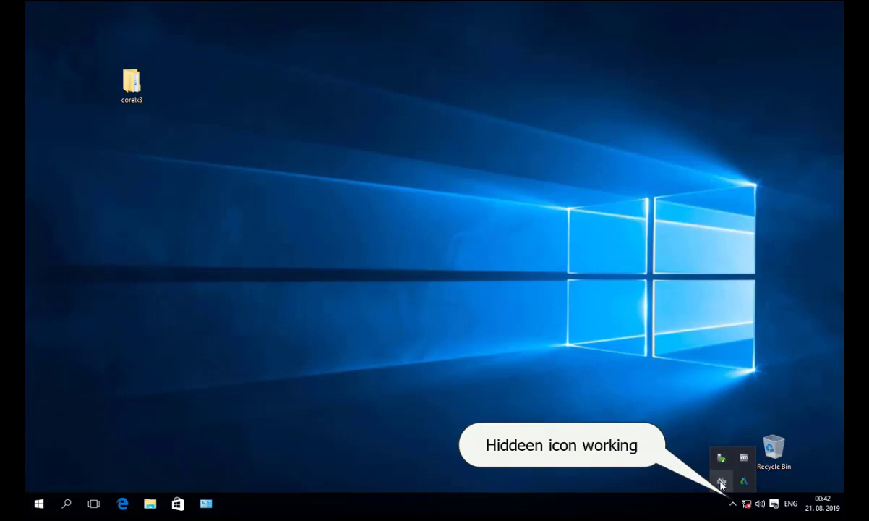
right_click(760, 505)
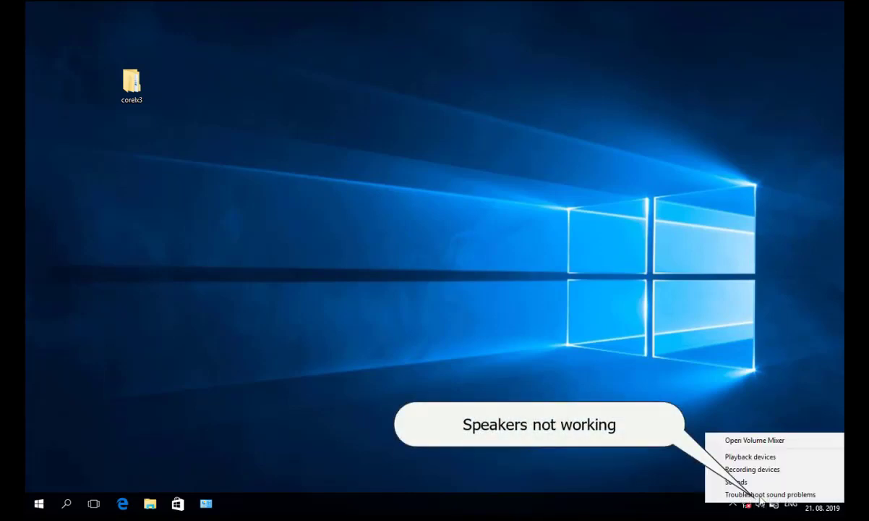
left_click(755, 440)
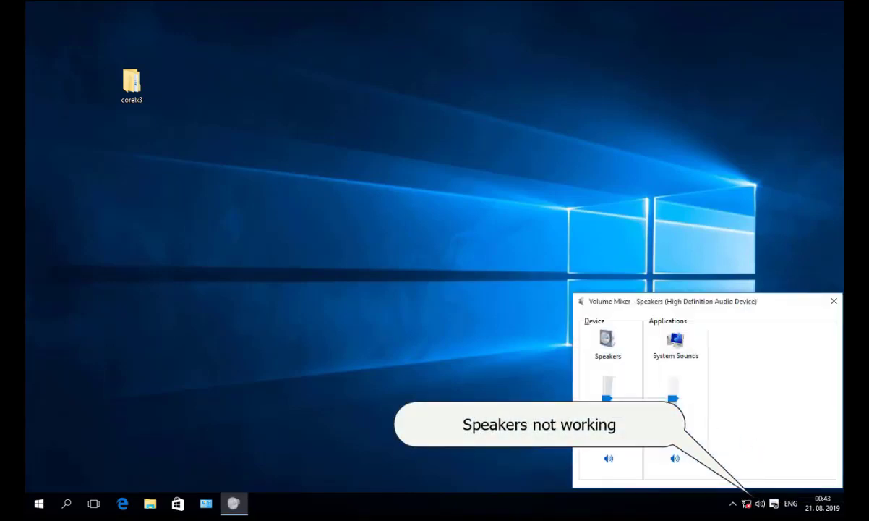
left_click(834, 300)
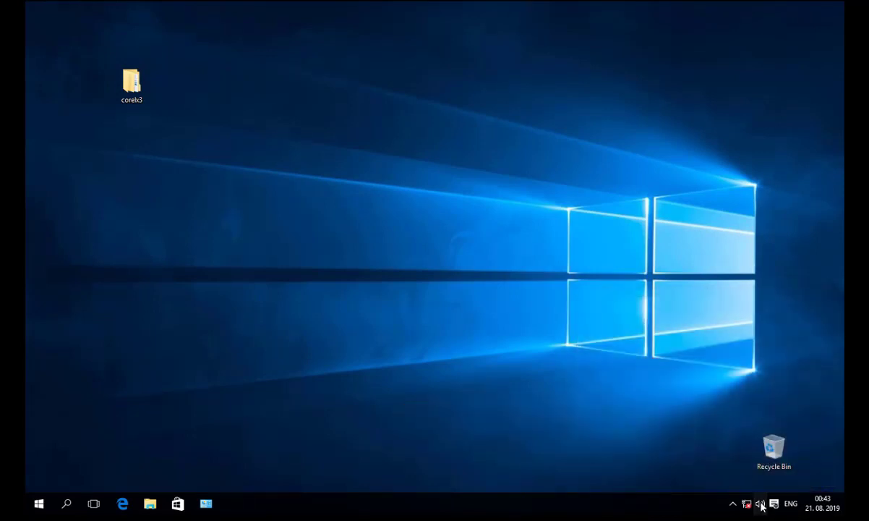
mouse_move(825, 510)
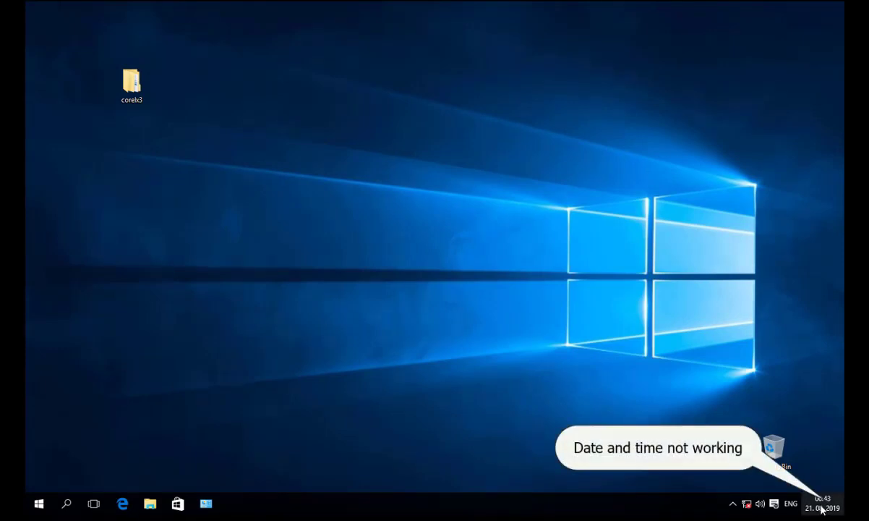
right_click(822, 509)
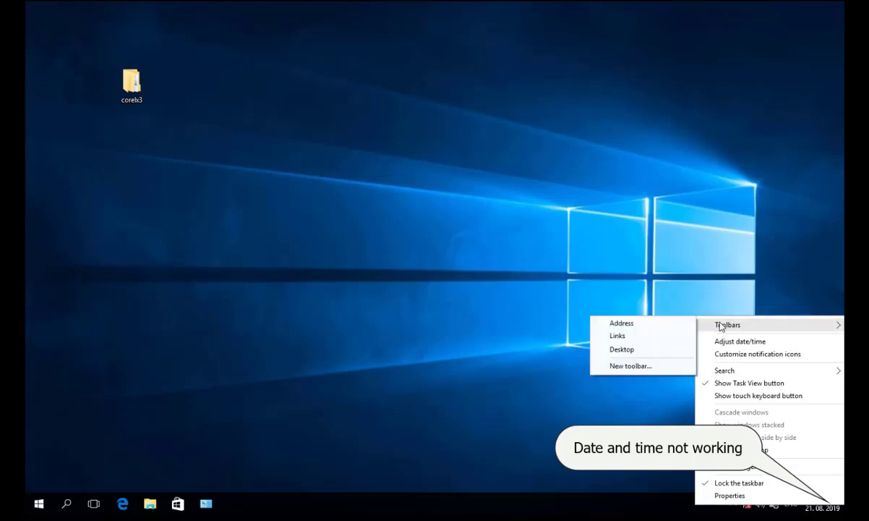
left_click(524, 361)
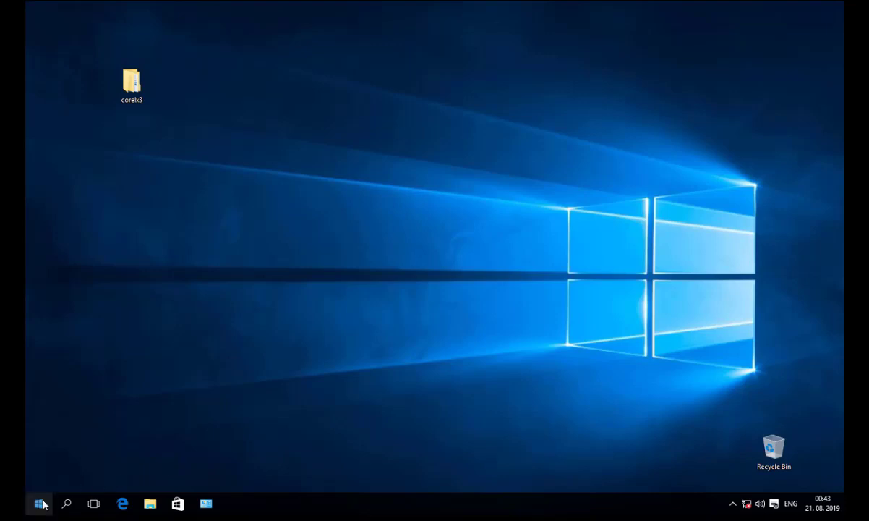
Shut down Windows from the desktop's Shut Down Windows dialog
key("alt+F4")
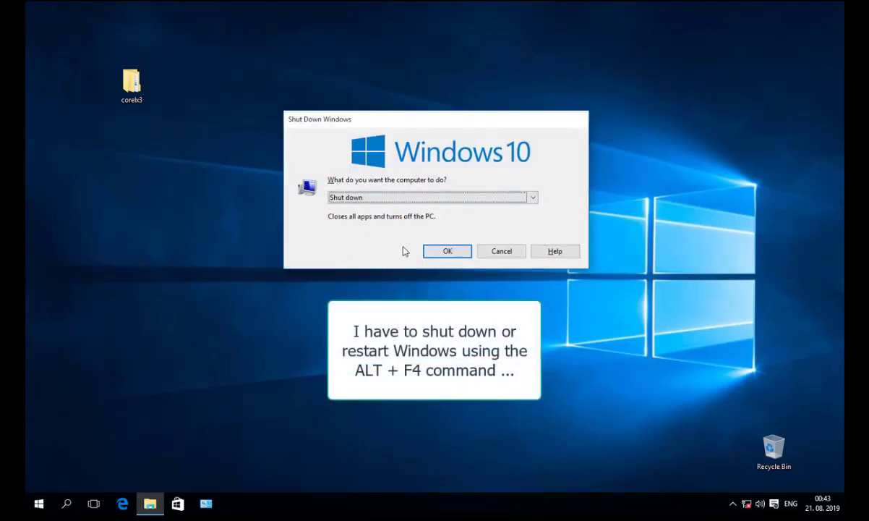
left_click(446, 251)
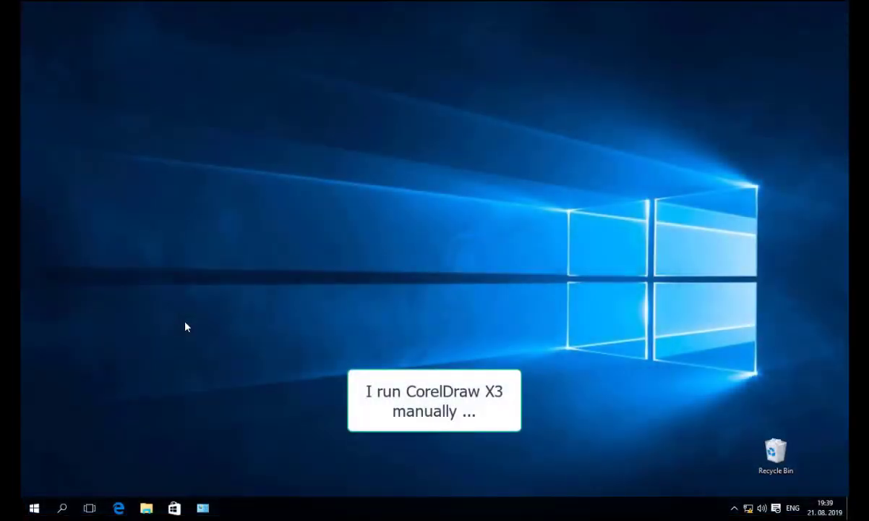
Browse to C:\Program Files (x86)\Corel\CorelDRAW Graphics Suite 13\Programs in File Explorer
left_click(146, 508)
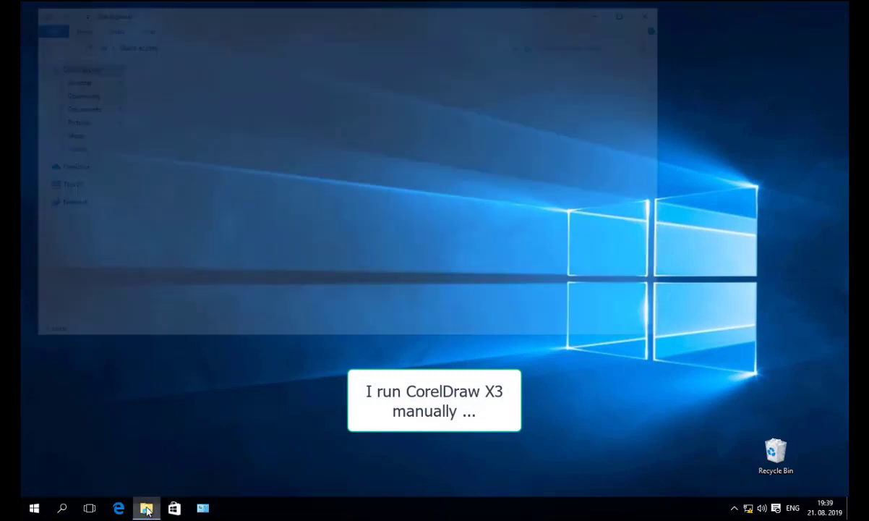
left_click(78, 298)
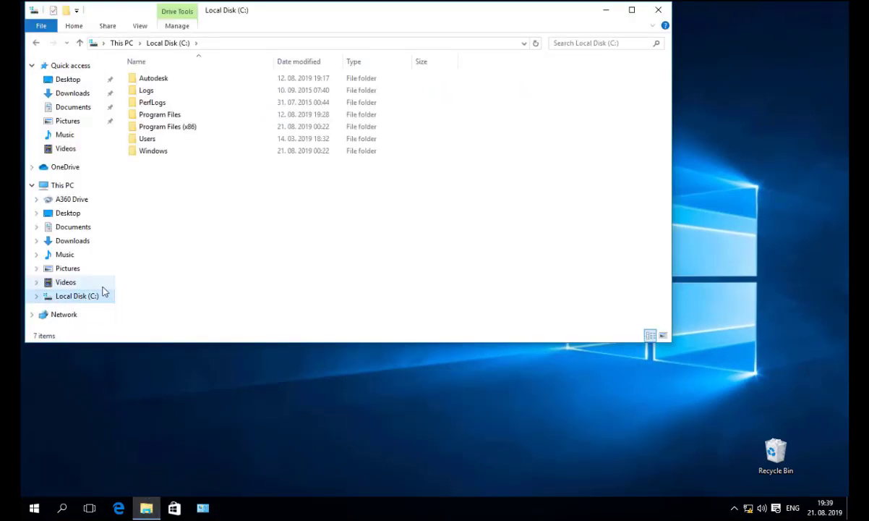
double_click(152, 126)
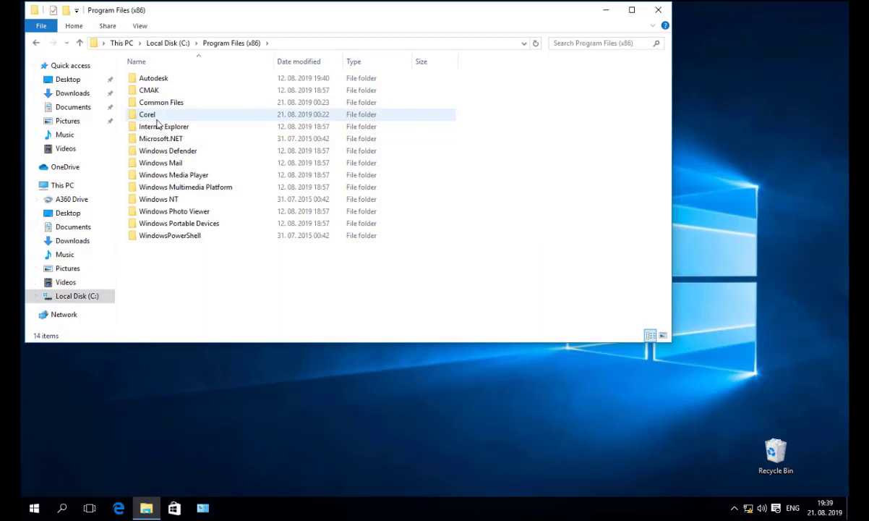
double_click(158, 120)
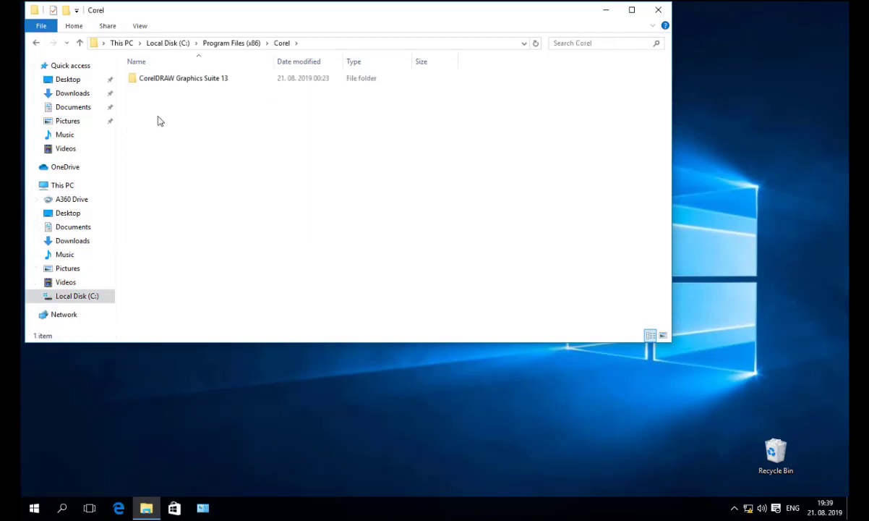
double_click(161, 81)
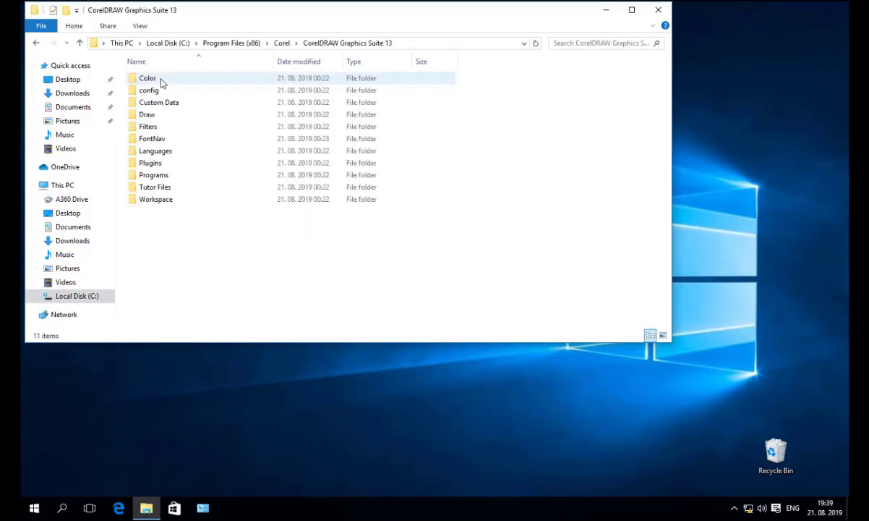
double_click(151, 177)
scroll(204, 219, "down", 10)
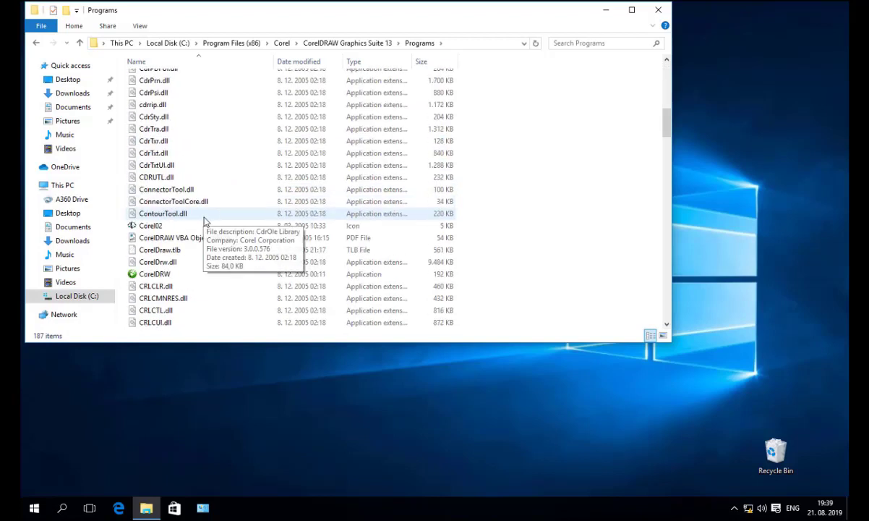
scroll(204, 219, "down", 5)
Send CorelDRW to the desktop as a shortcut, then launch CorelDRAW X3 from it
right_click(149, 95)
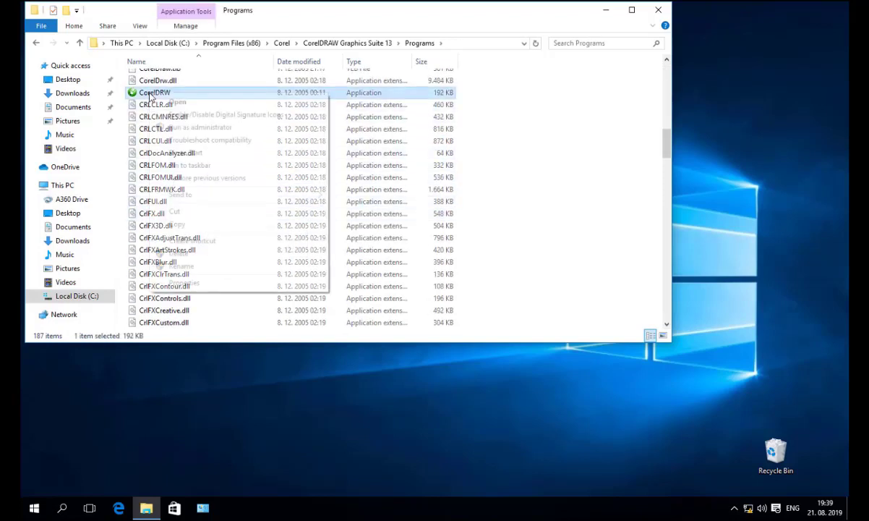
mouse_move(214, 196)
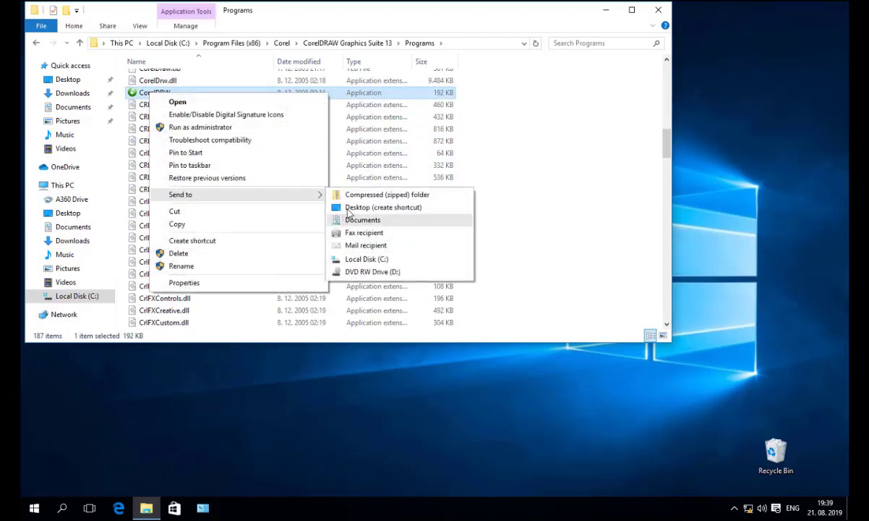
left_click(349, 208)
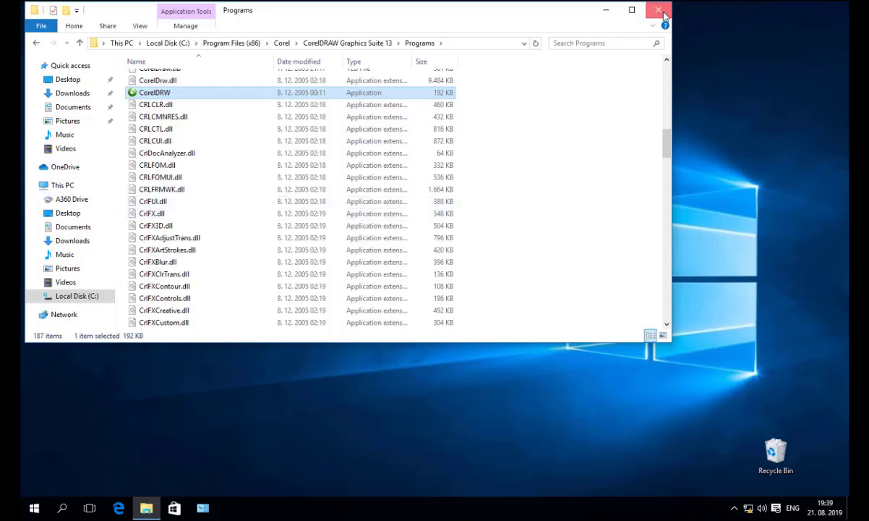
left_click(664, 16)
double_click(42, 29)
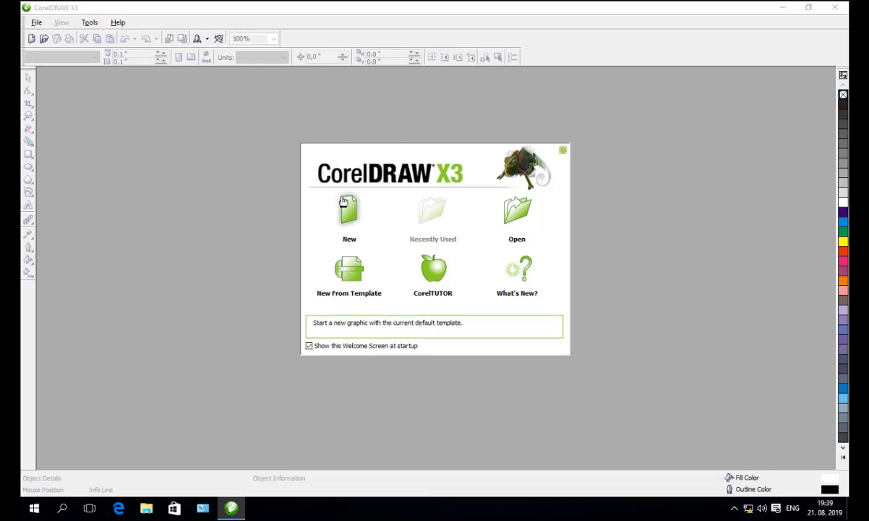
Create a new blank A4 document from the Welcome Screen, then close CorelDRAW X3
left_click(349, 208)
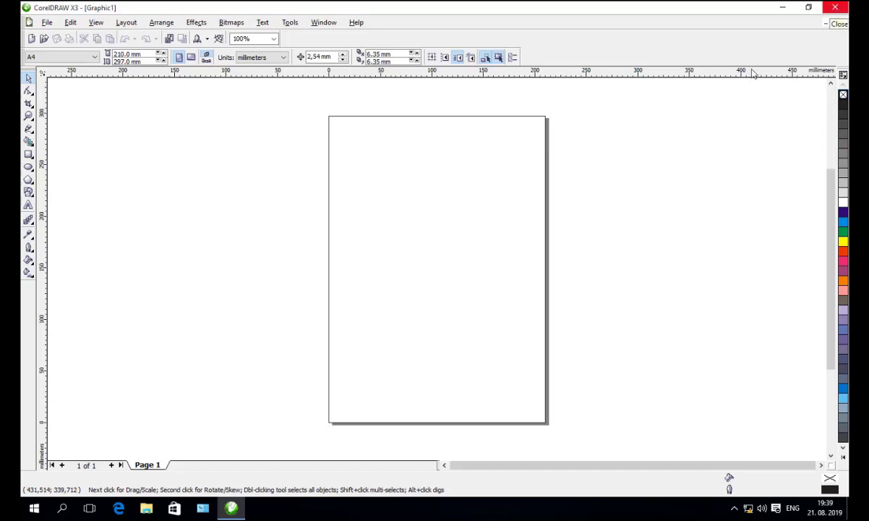
left_click(835, 9)
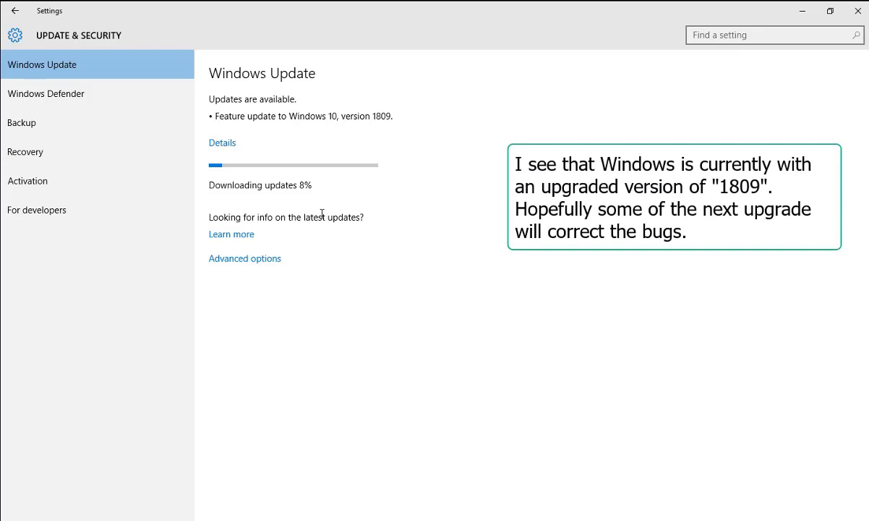
View the pending update details, including the version 1809 feature update, then return to Windows Update
left_click(222, 143)
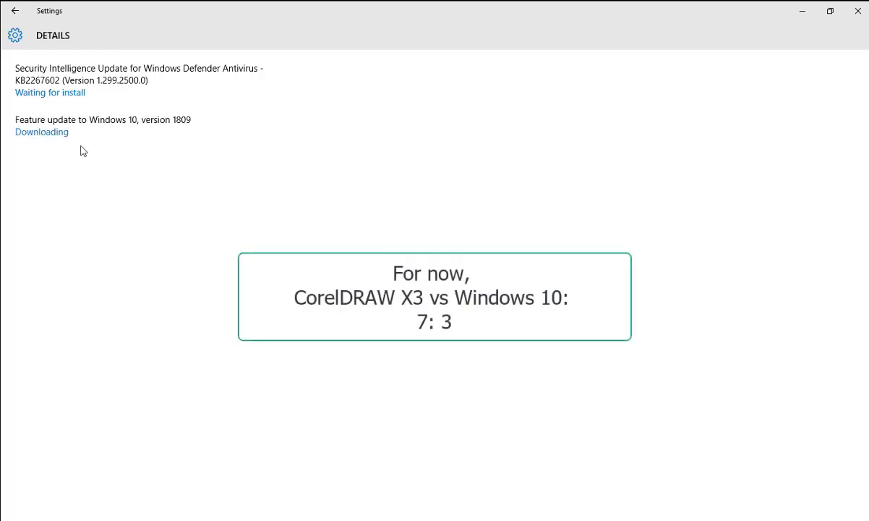
left_click(18, 10)
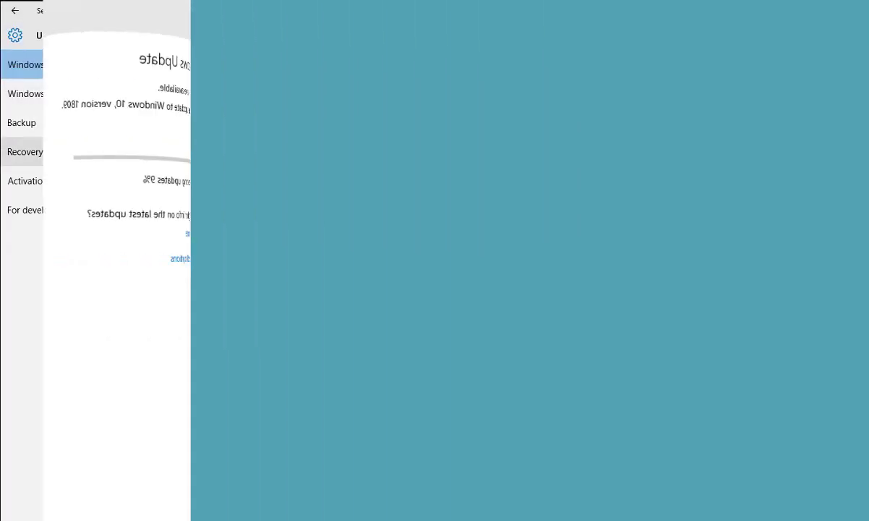